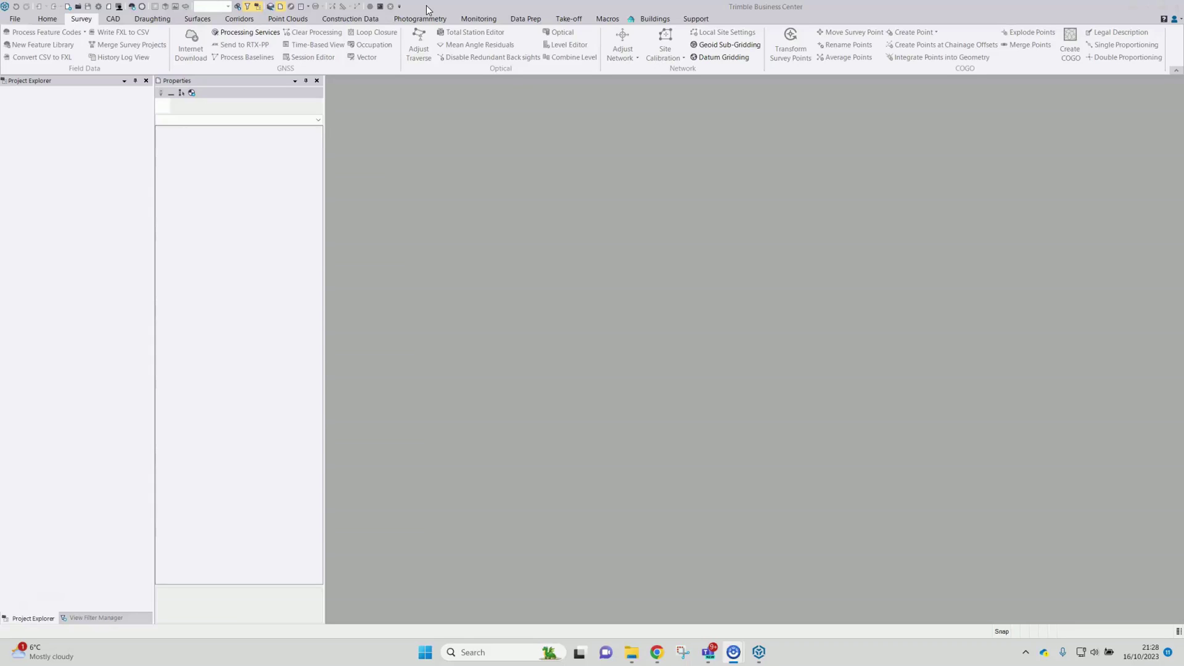
# Create a new project from the local template OSTN15 Survey Data Processing
pyautogui.click(18, 20)
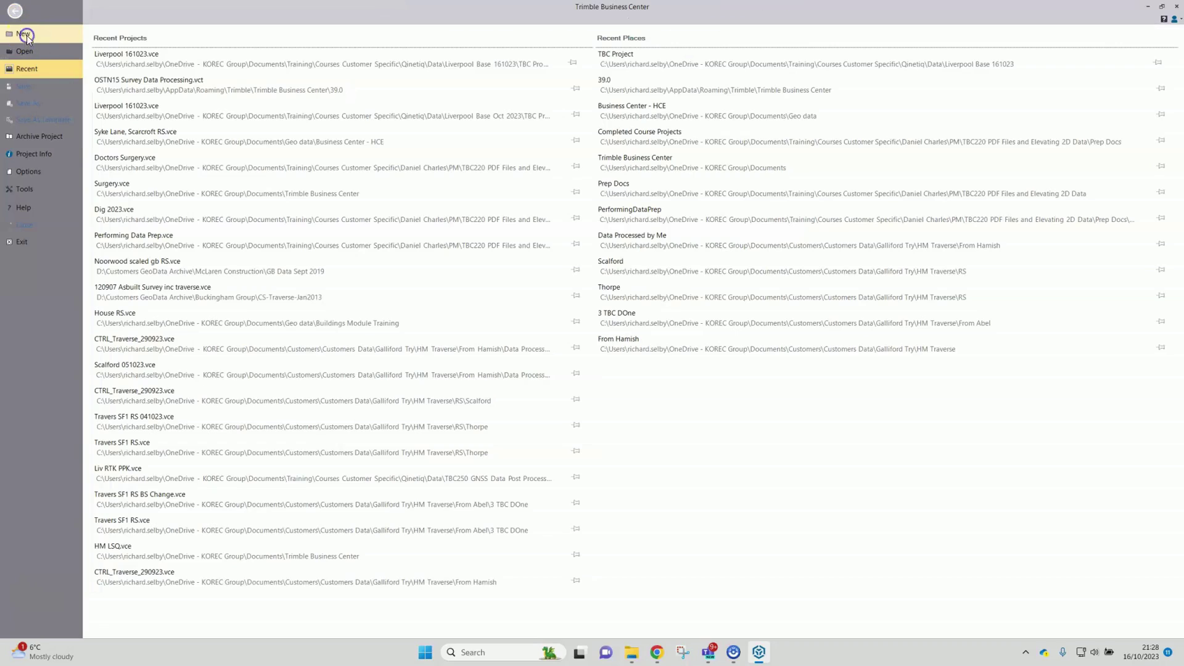
pyautogui.click(27, 35)
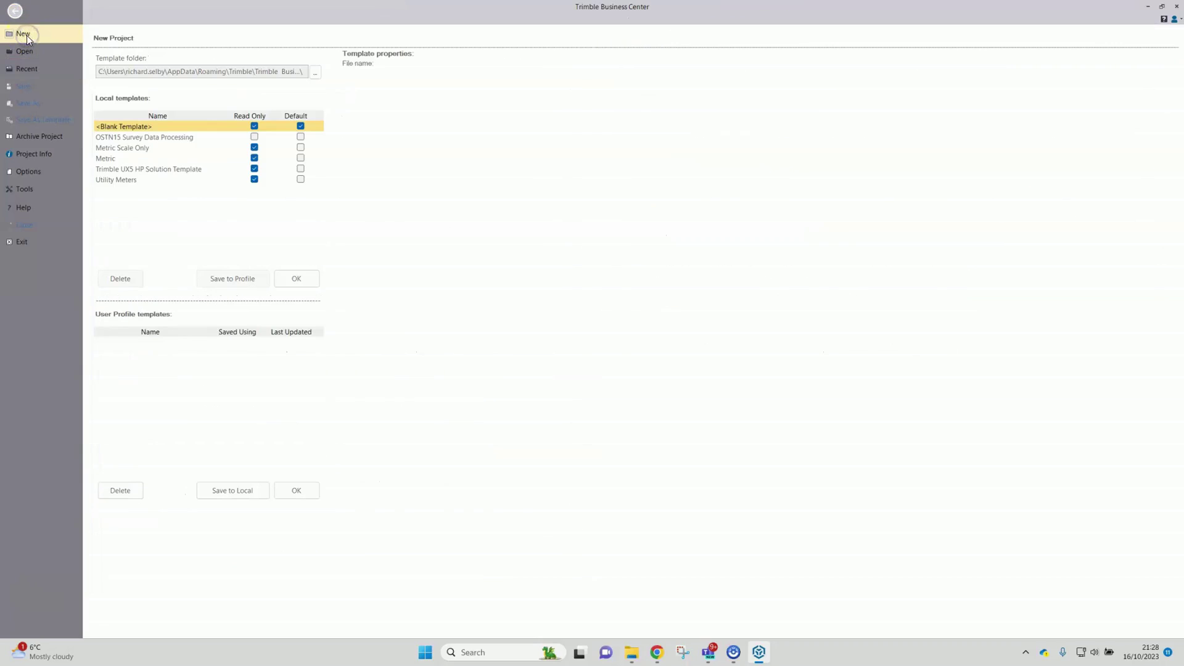
pyautogui.click(169, 139)
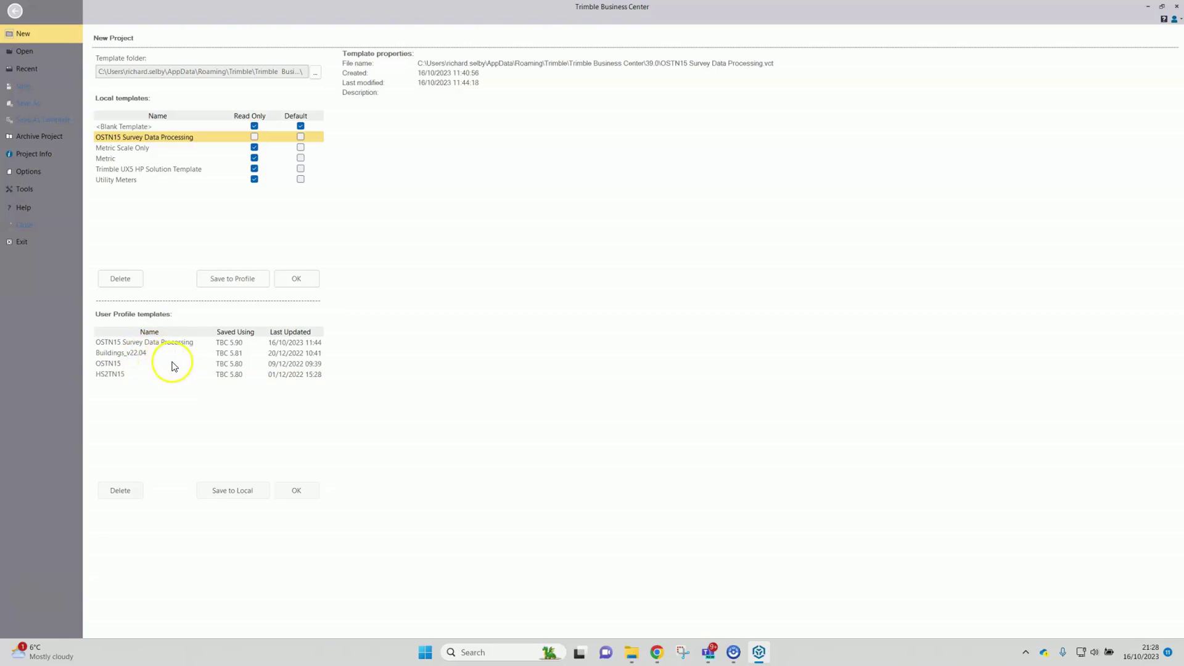
pyautogui.click(310, 285)
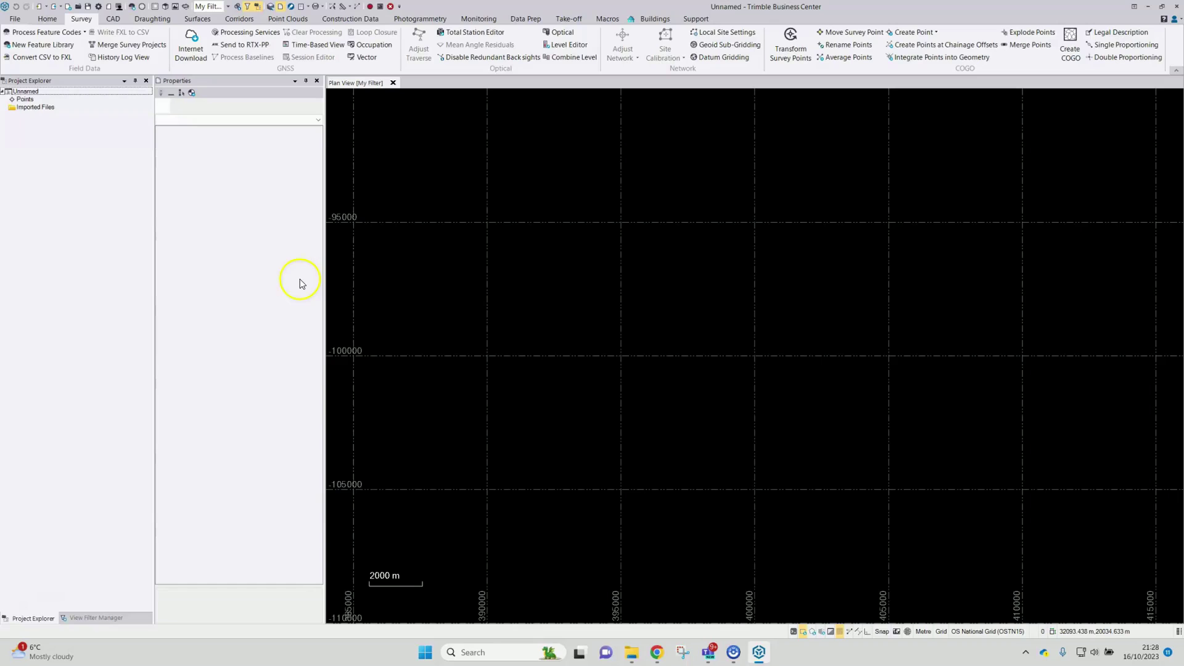
pyautogui.click(632, 652)
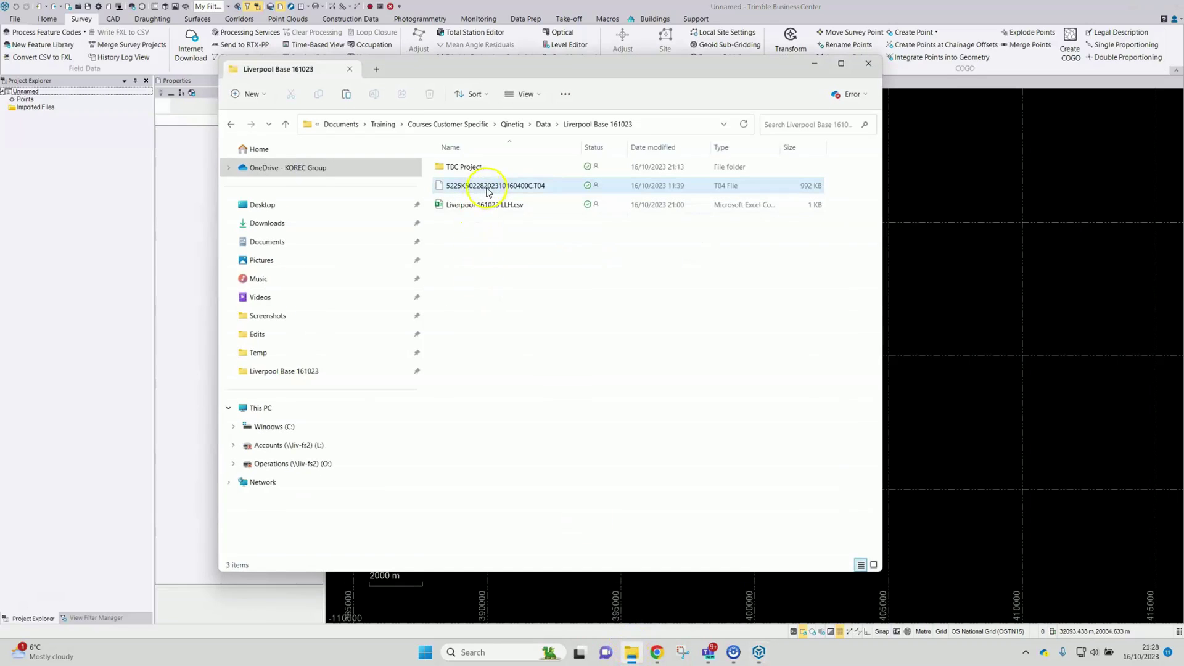
pyautogui.click(483, 187)
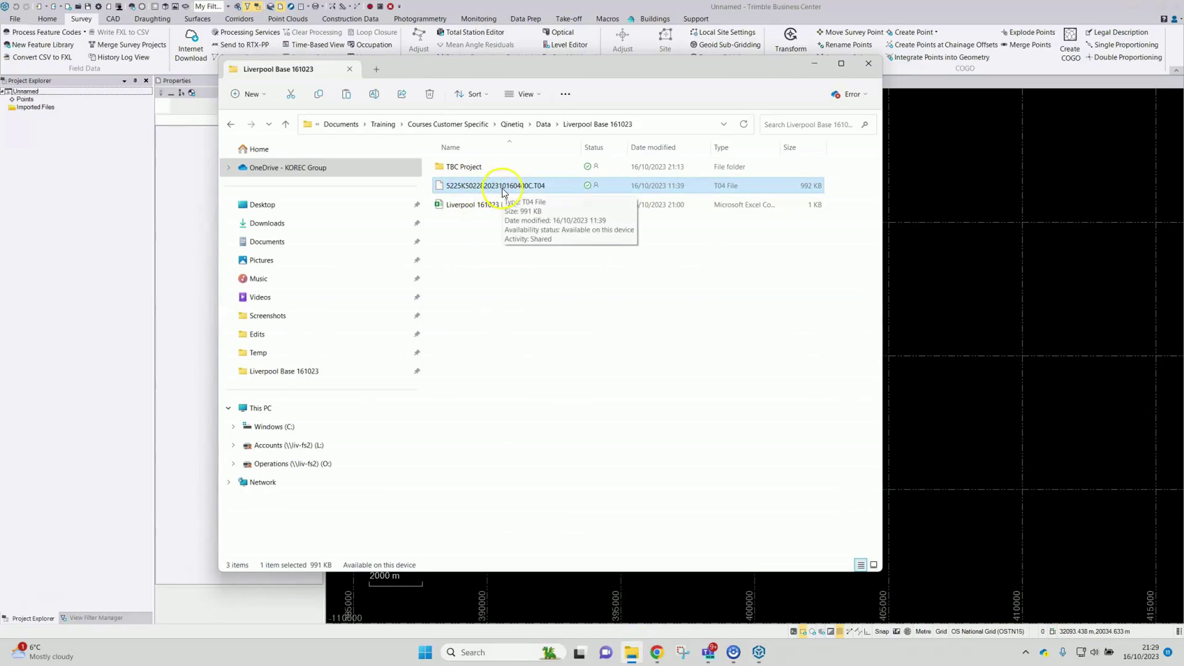
pyautogui.moveTo(506, 189); pyautogui.dragTo(933, 299)
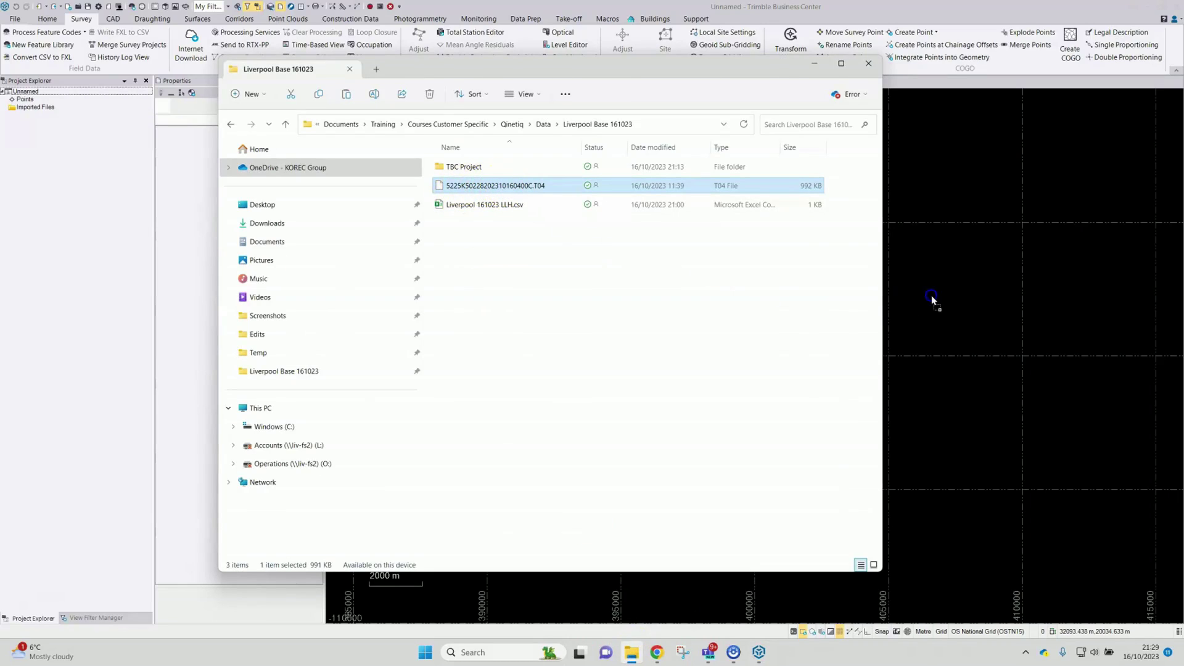
pyautogui.click(814, 64)
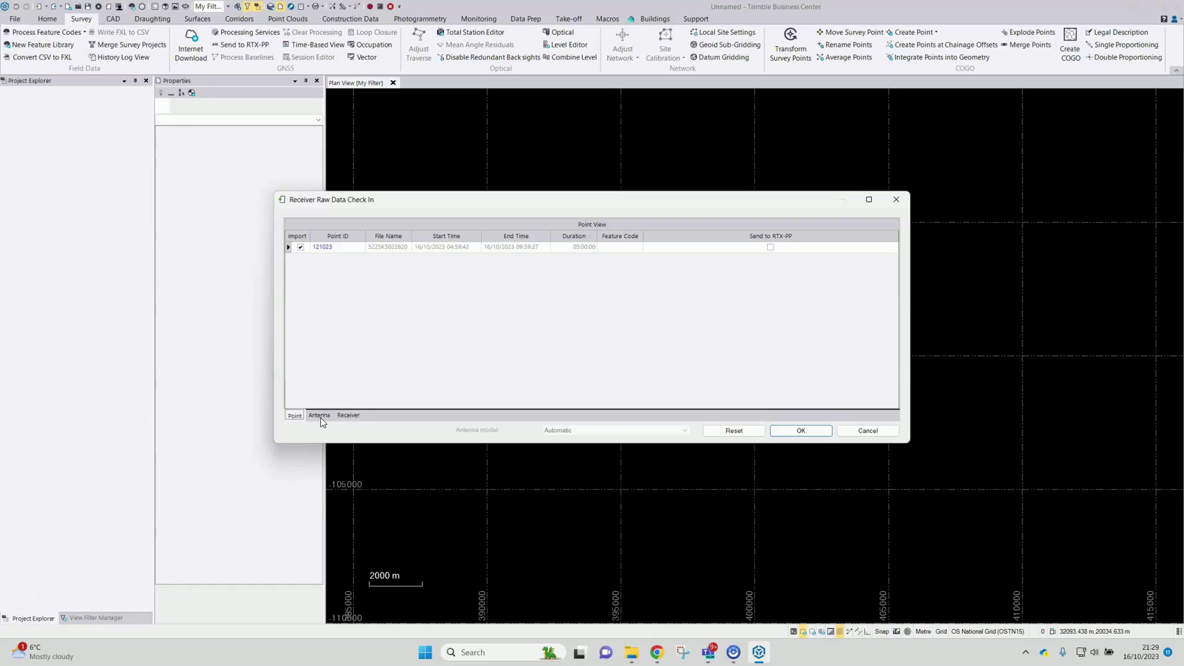
# Review the point ID and antenna details of the receiver raw data and accept the check-in
pyautogui.click(329, 248)
pyautogui.click(321, 416)
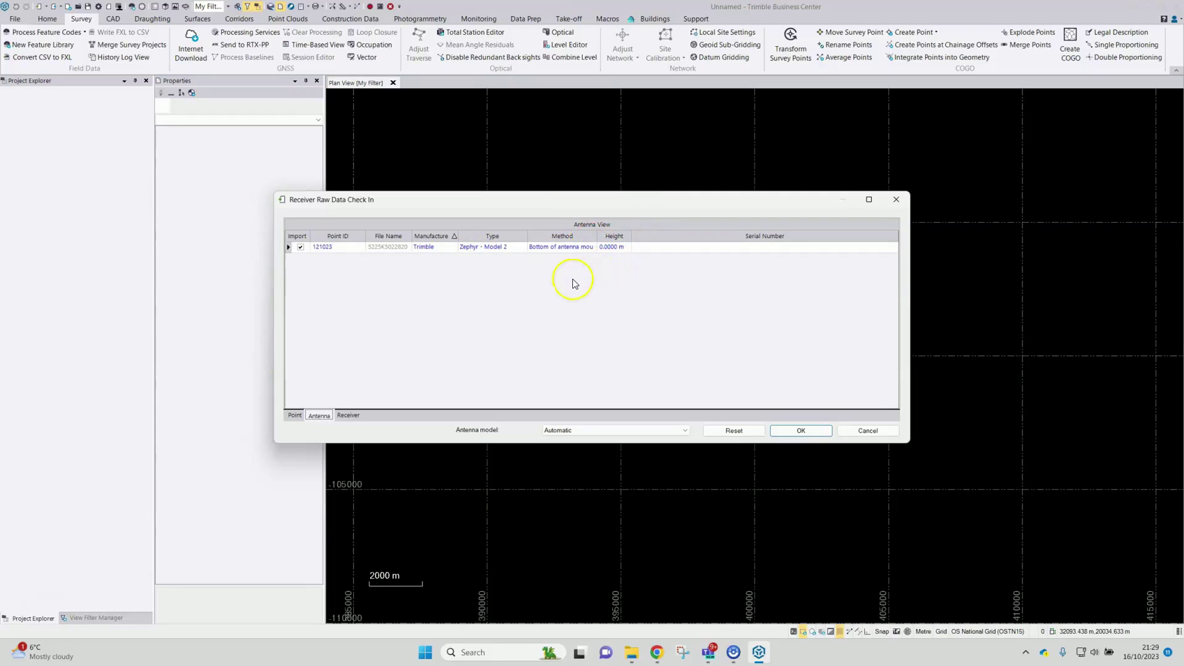
pyautogui.click(802, 430)
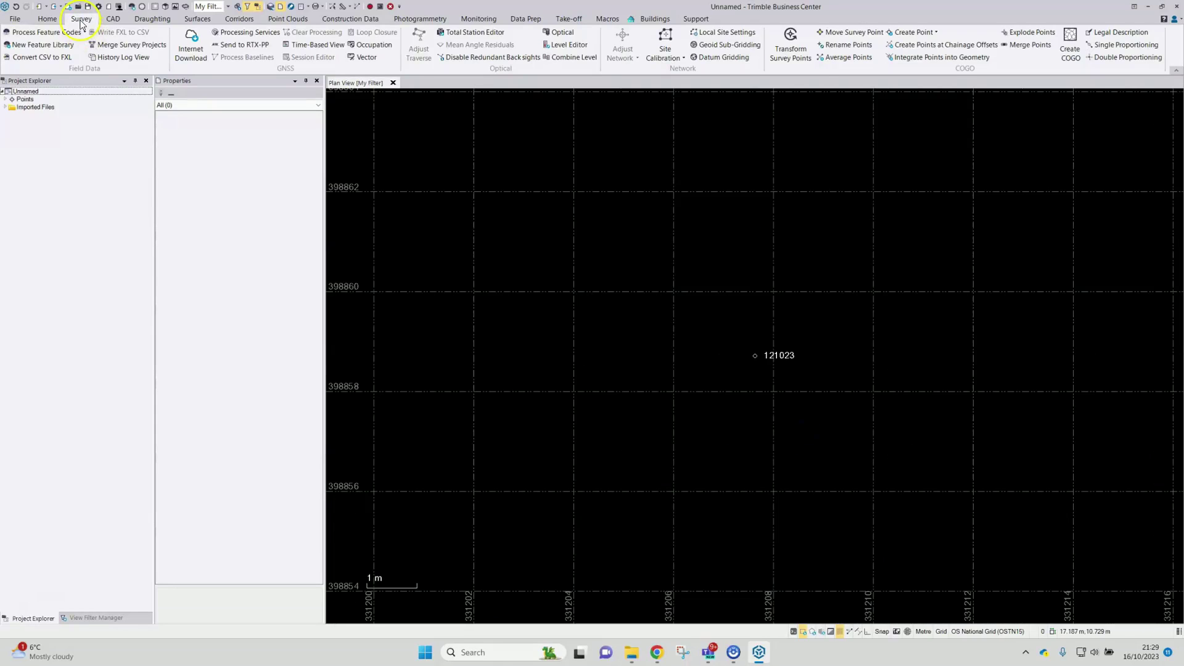
# Send the occupation file of point 121023 to RTX-PP with coordinate system and tectonic plate on Automatic Selection
pyautogui.click(236, 46)
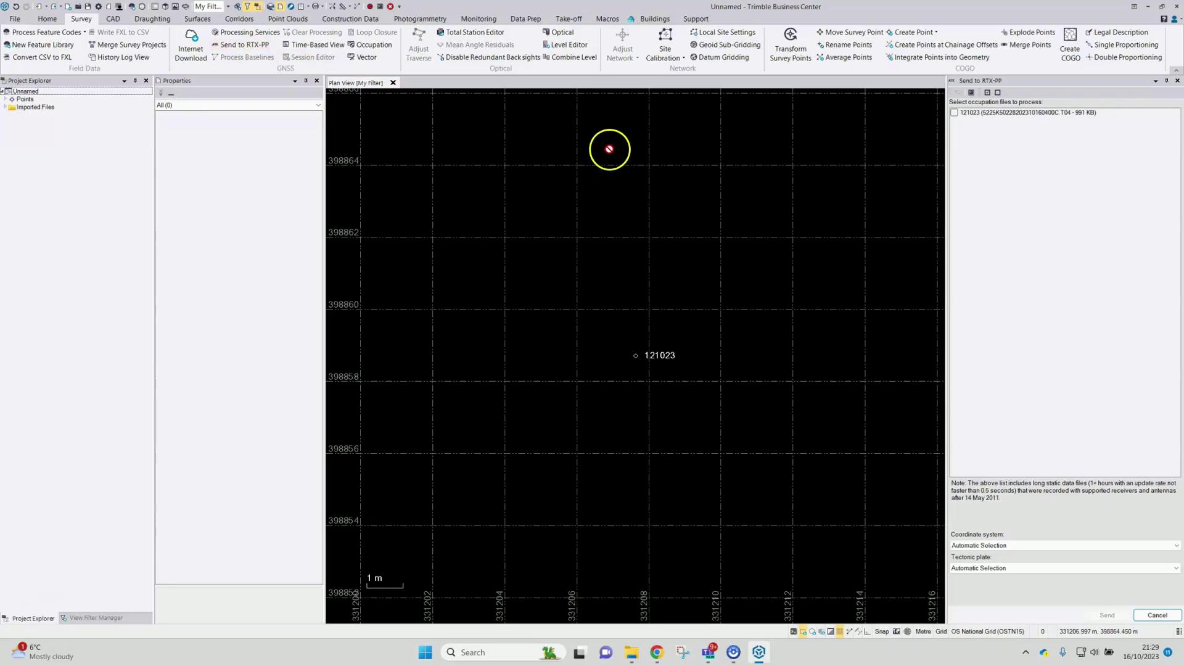
pyautogui.click(954, 114)
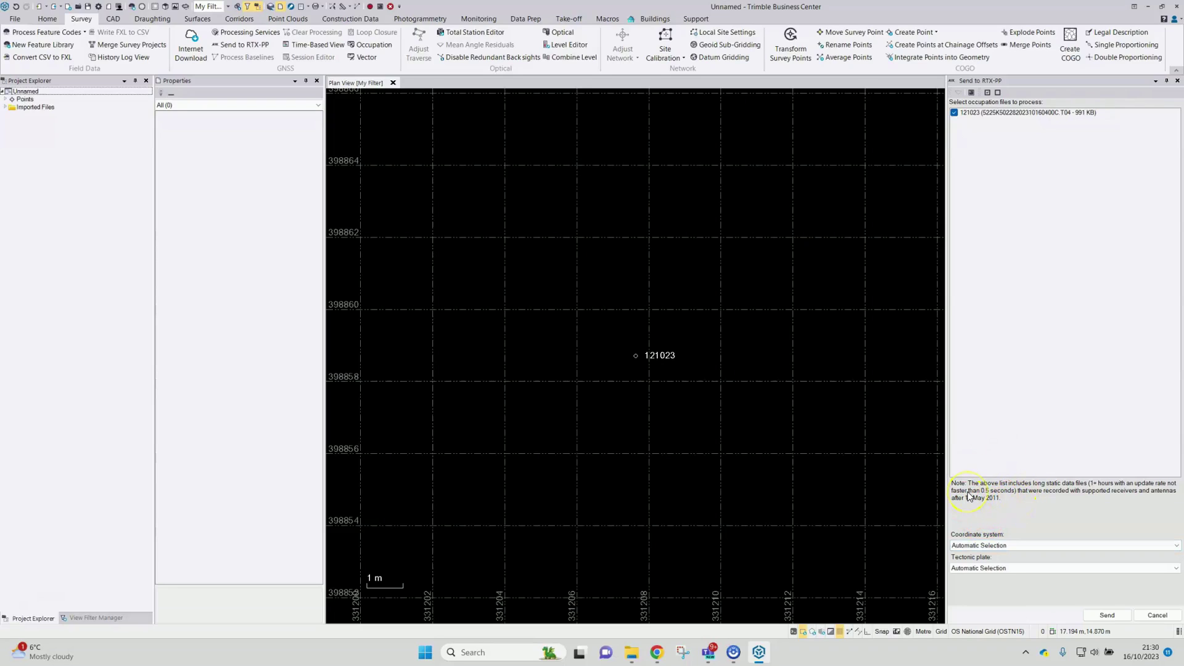
pyautogui.moveTo(968, 495); pyautogui.dragTo(983, 636)
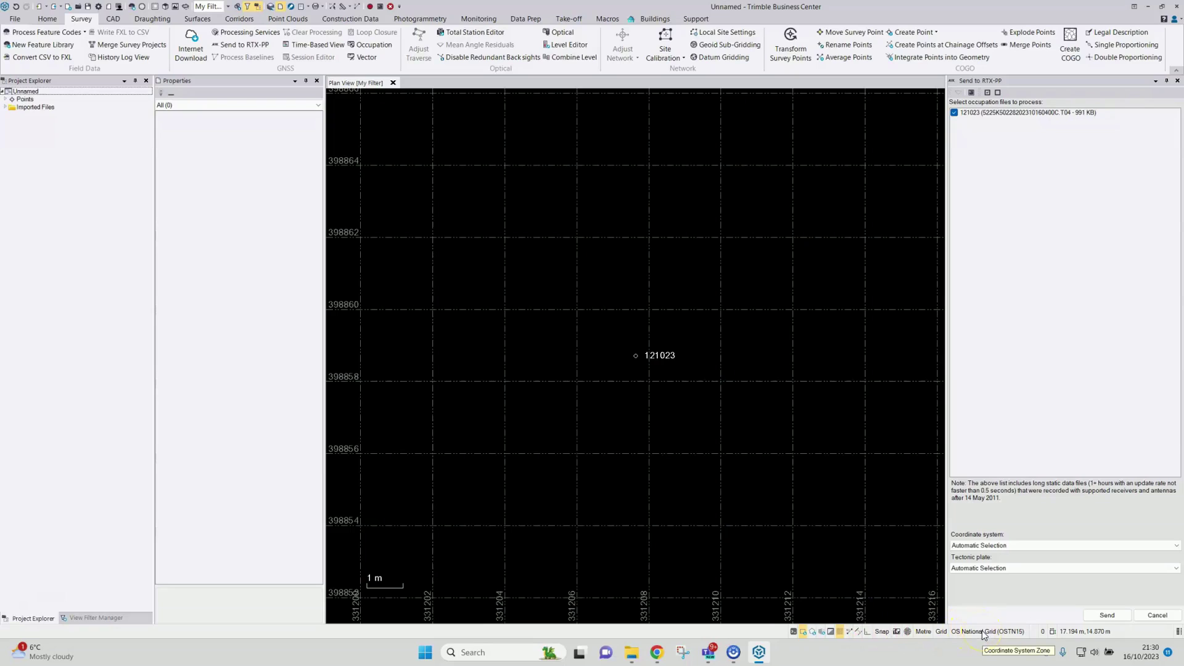
pyautogui.click(971, 630)
pyautogui.click(1070, 634)
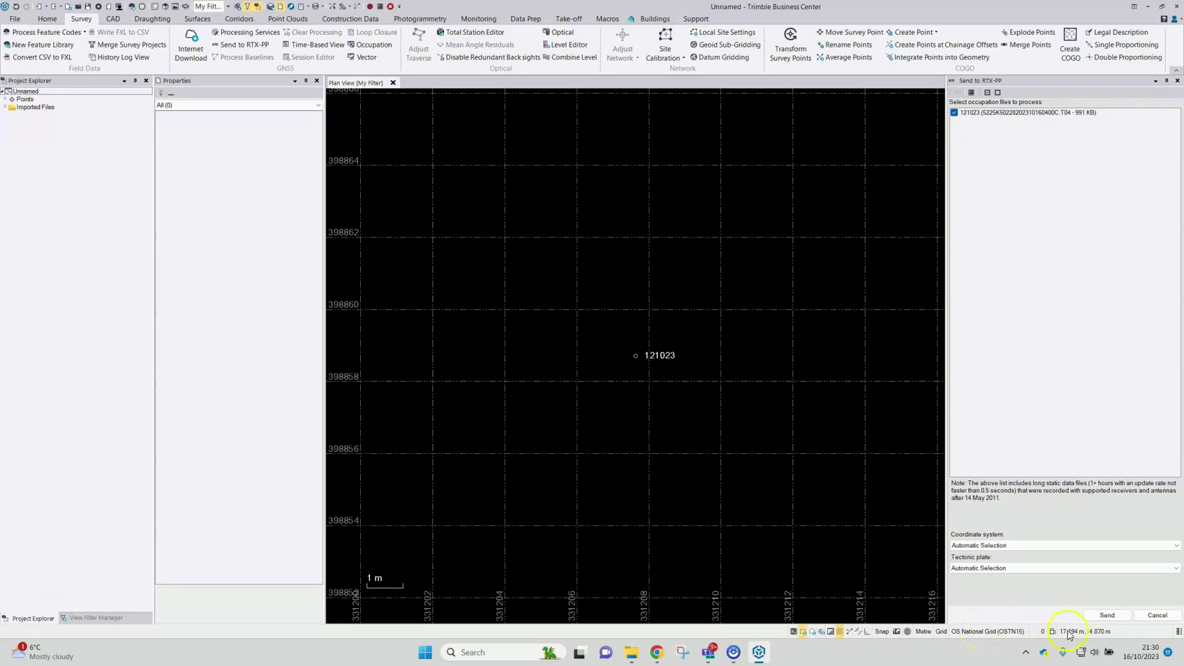
pyautogui.click(1106, 615)
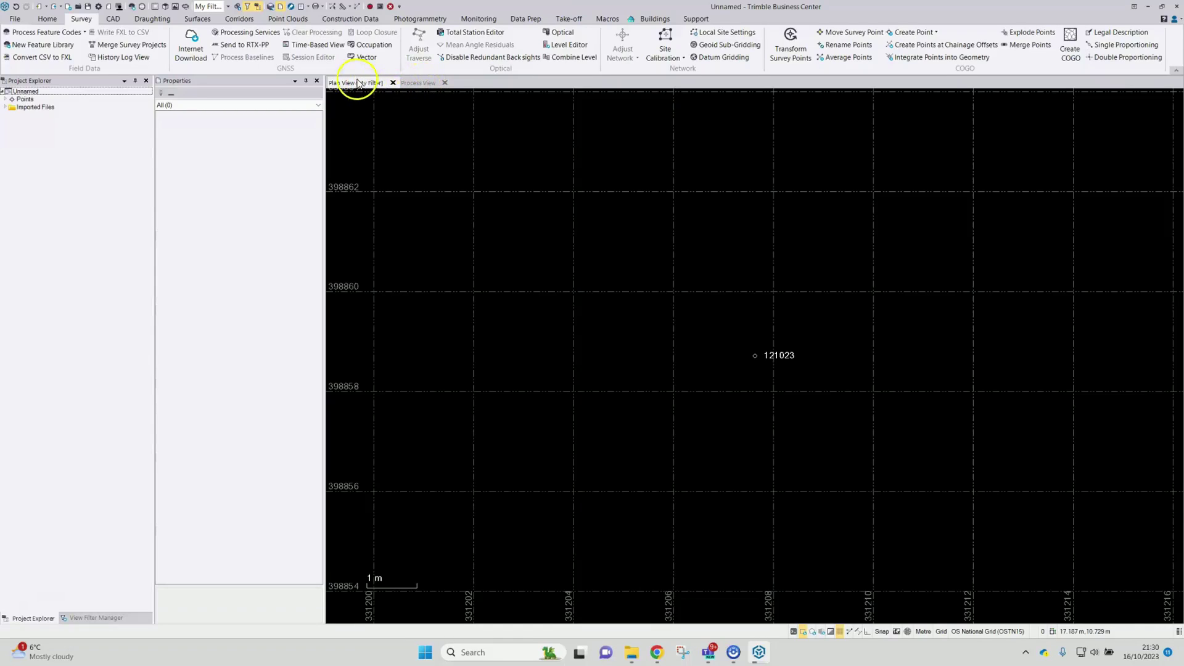
# Import the finished RTX post-processing result, merging it with the existing point 121023
pyautogui.click(422, 84)
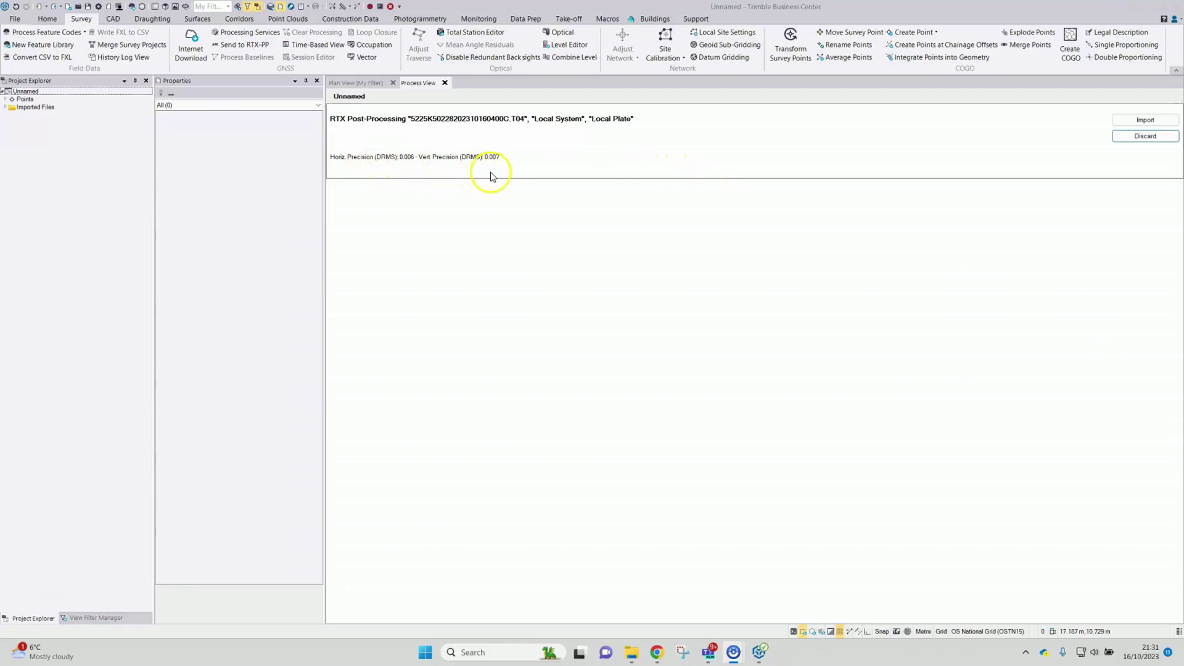
pyautogui.click(1144, 122)
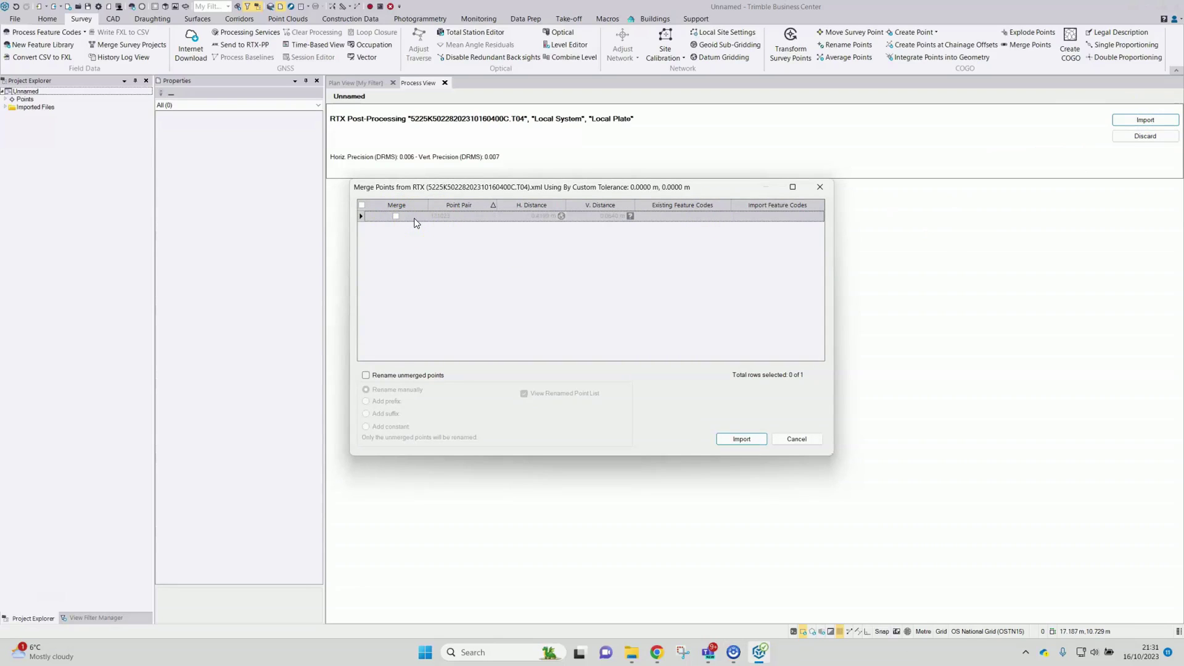
pyautogui.click(396, 217)
pyautogui.click(406, 250)
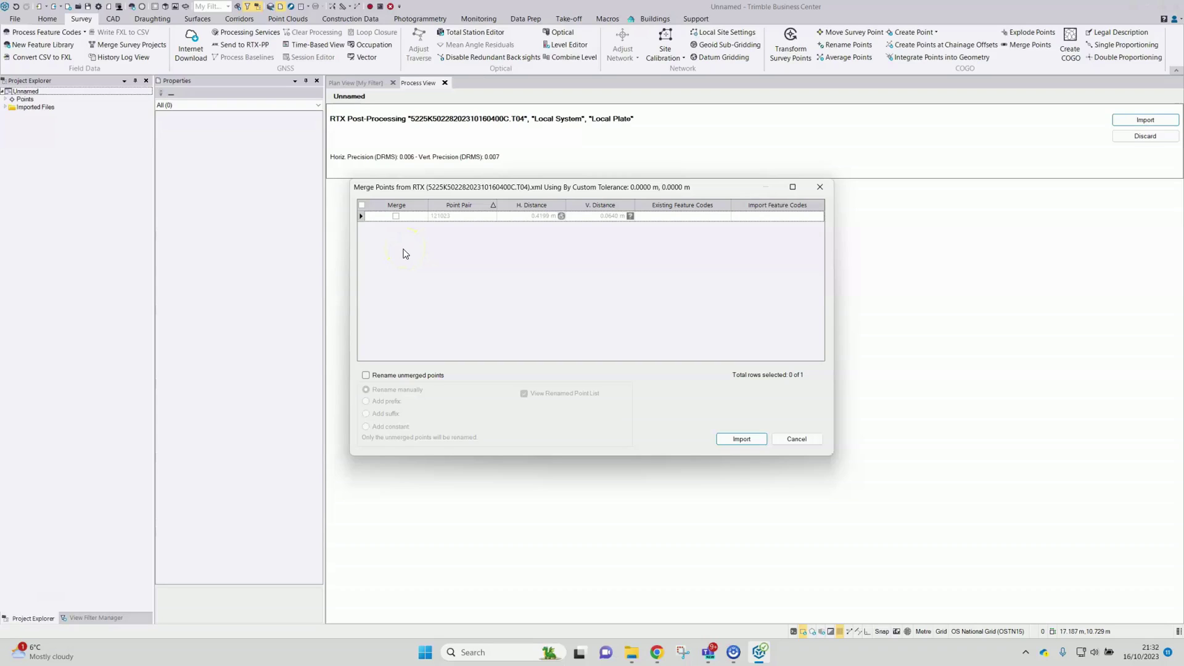
pyautogui.click(399, 218)
pyautogui.click(397, 216)
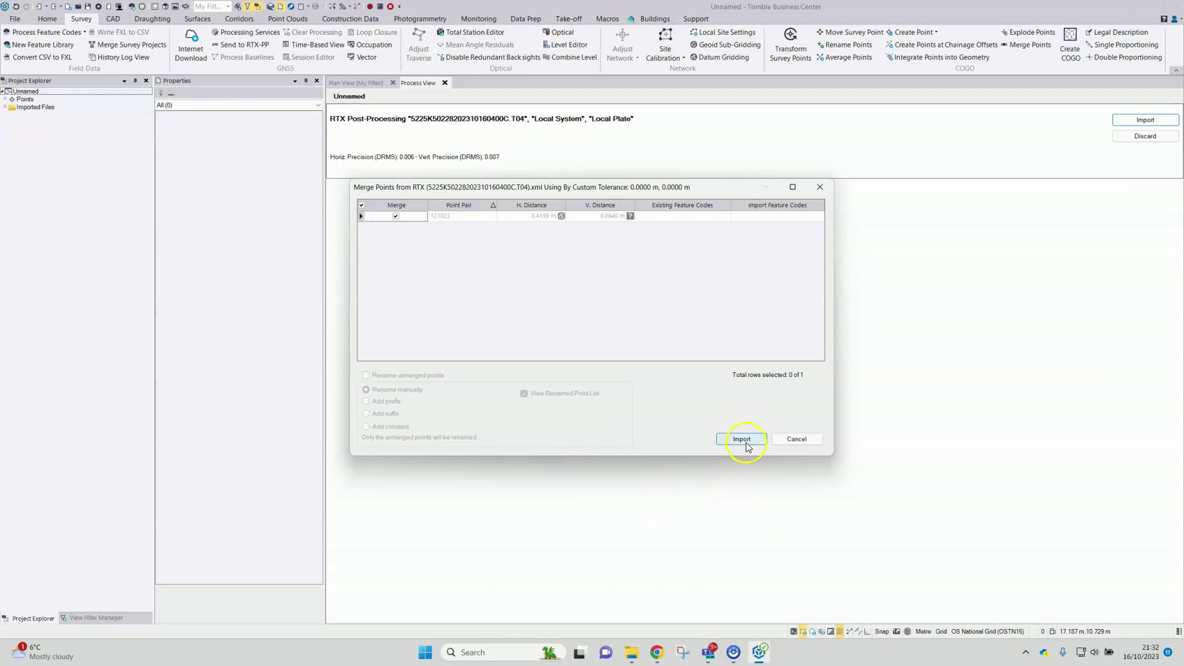
pyautogui.click(742, 440)
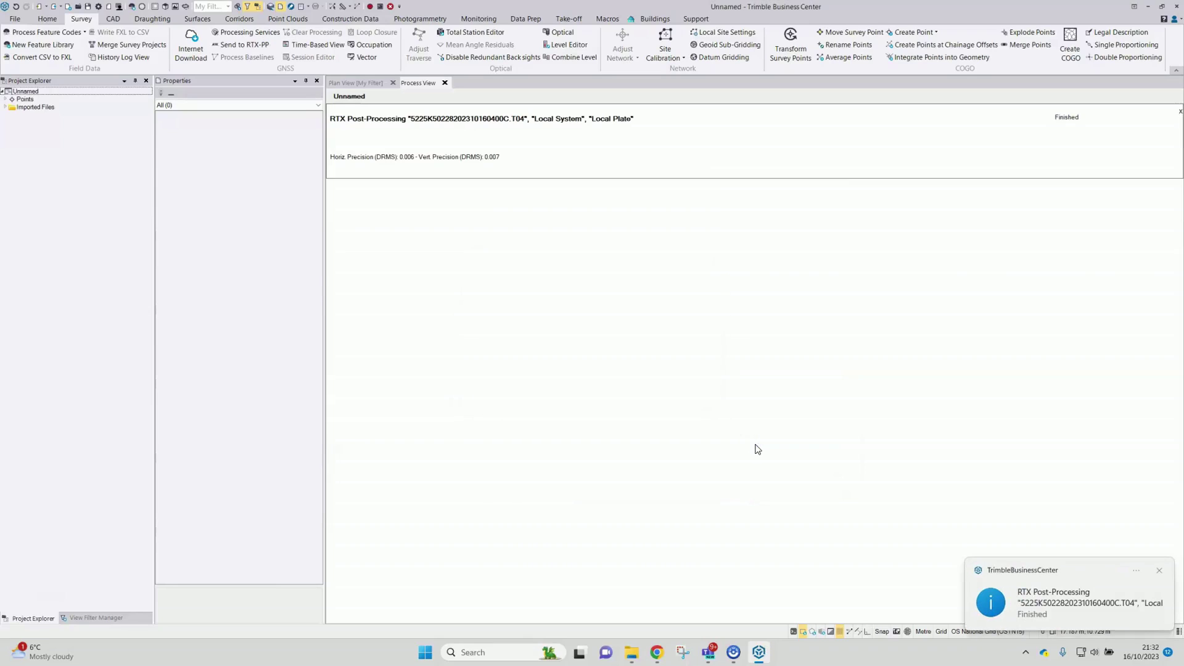
# Examine the imported files' properties and compare the RTX coordinates with the original global coordinates of point 121023
pyautogui.click(6, 108)
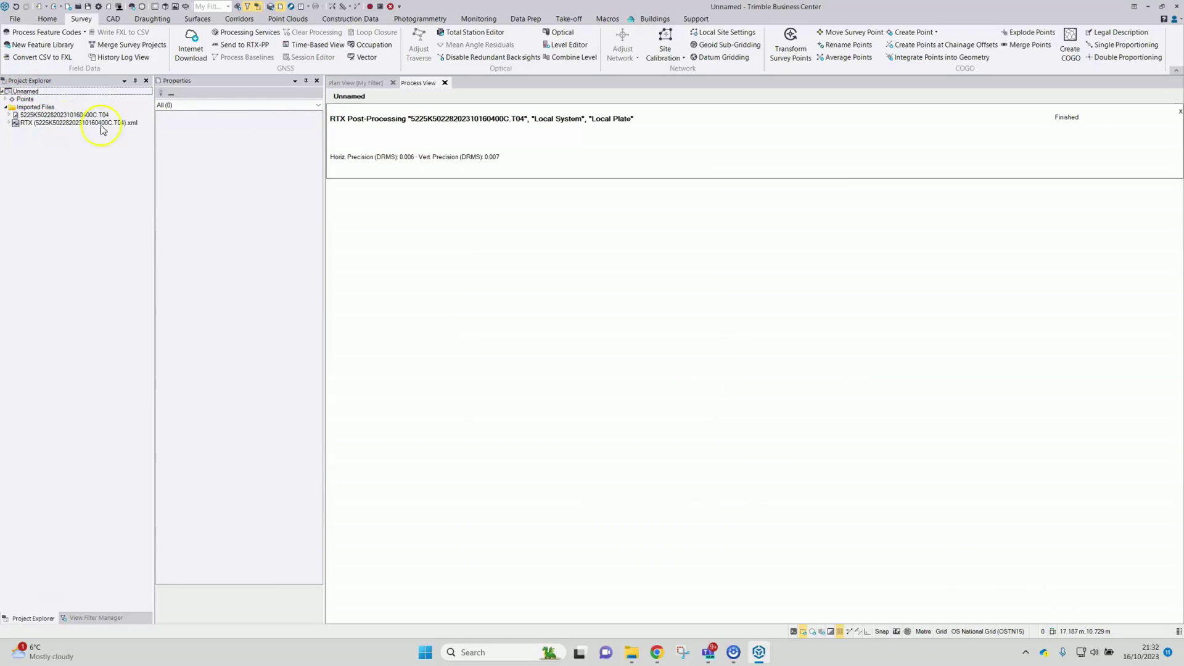
pyautogui.click(75, 115)
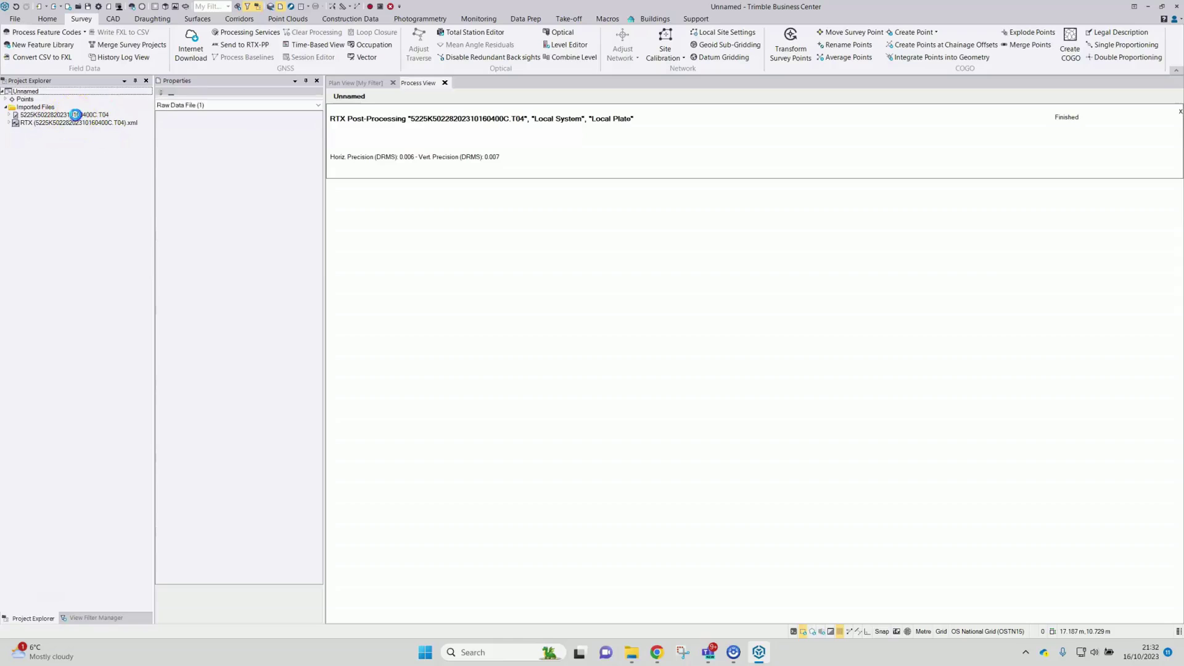
pyautogui.click(39, 123)
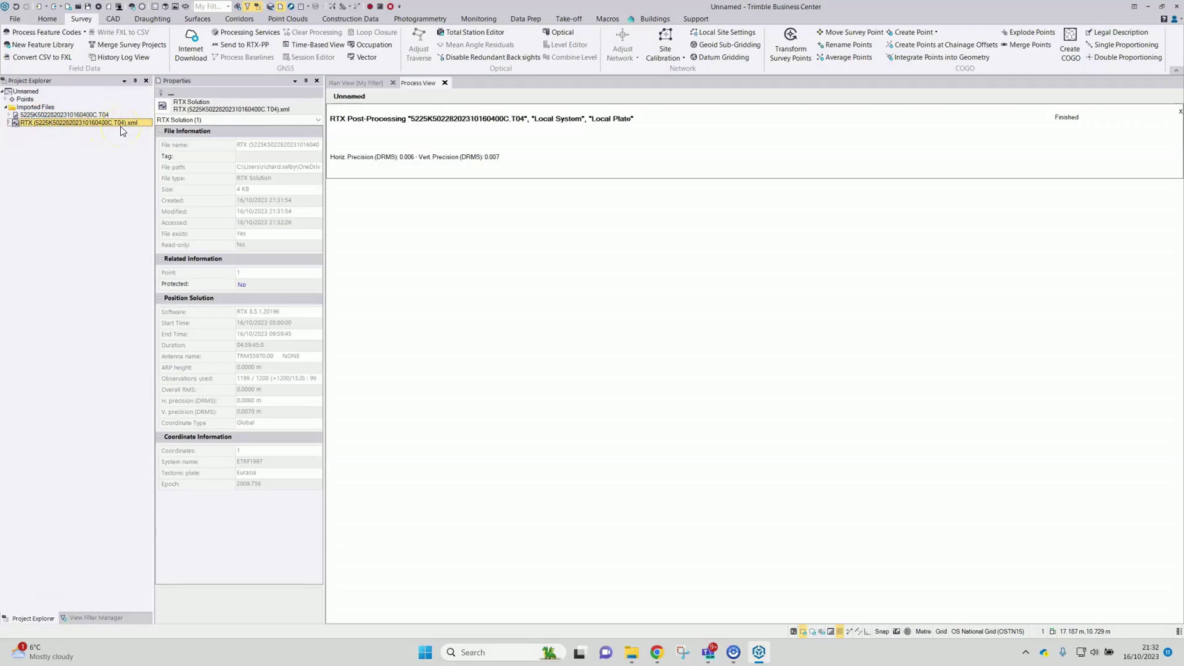
pyautogui.click(7, 99)
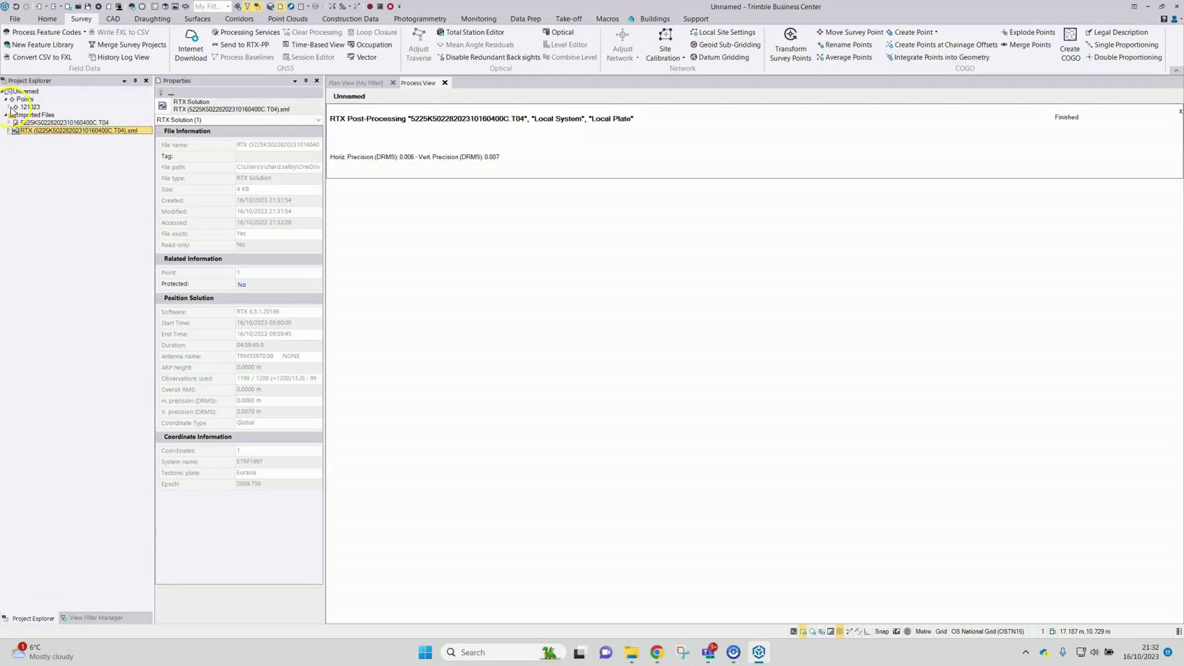
pyautogui.click(9, 107)
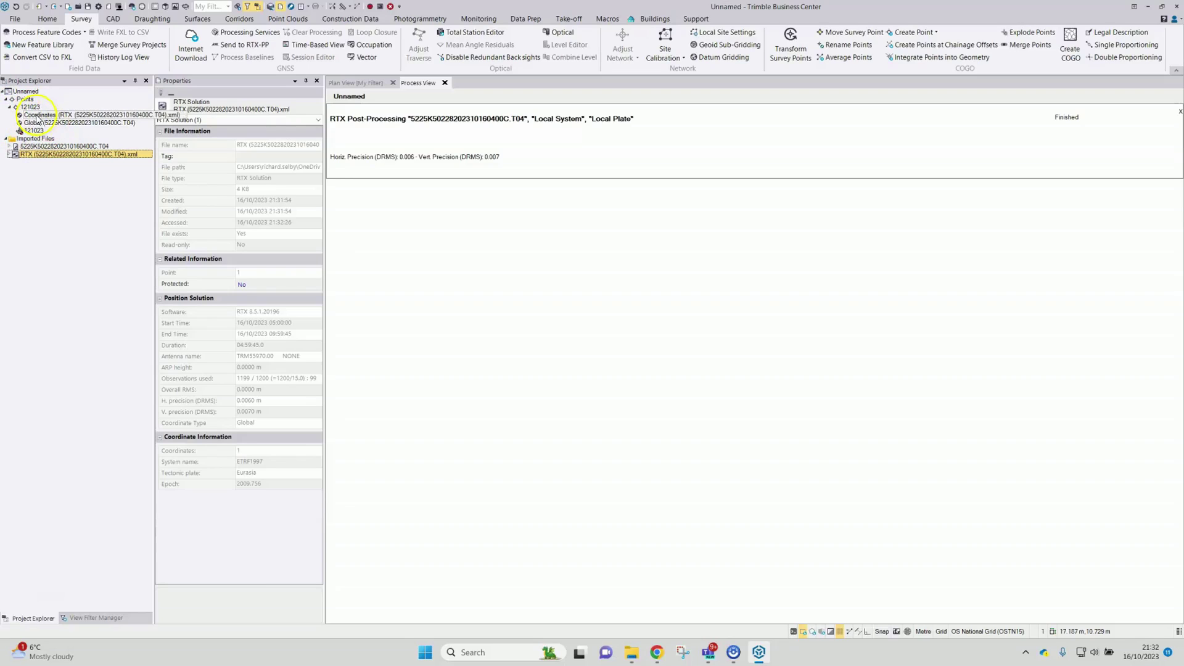
pyautogui.click(39, 115)
pyautogui.click(48, 118)
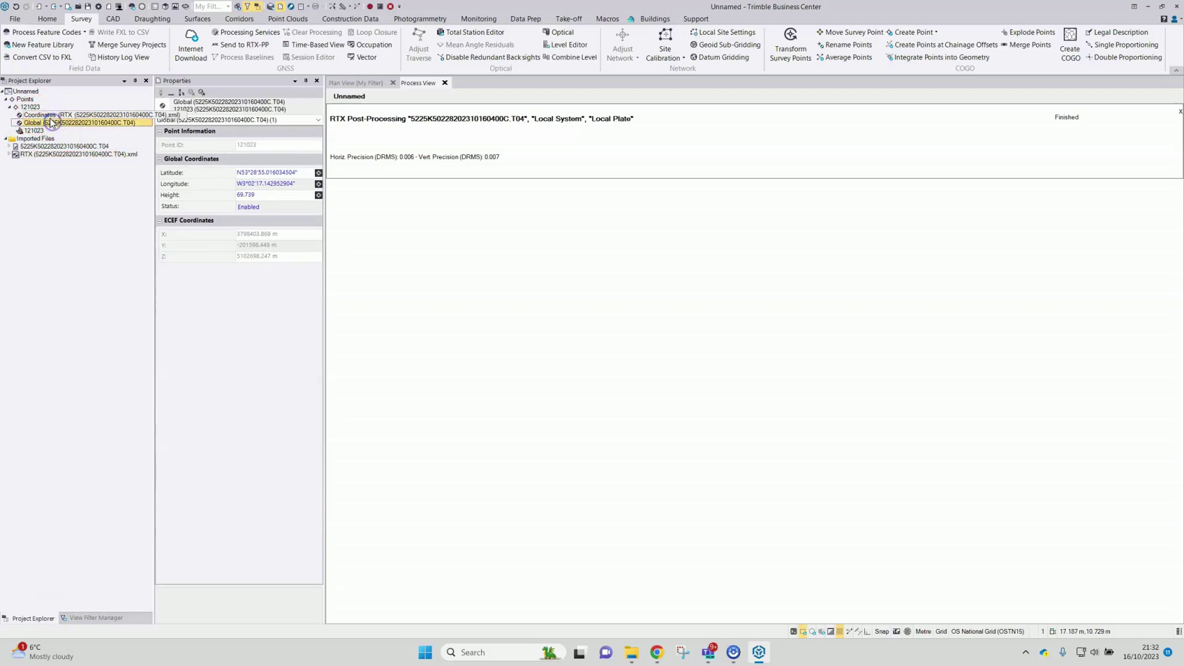
pyautogui.click(49, 116)
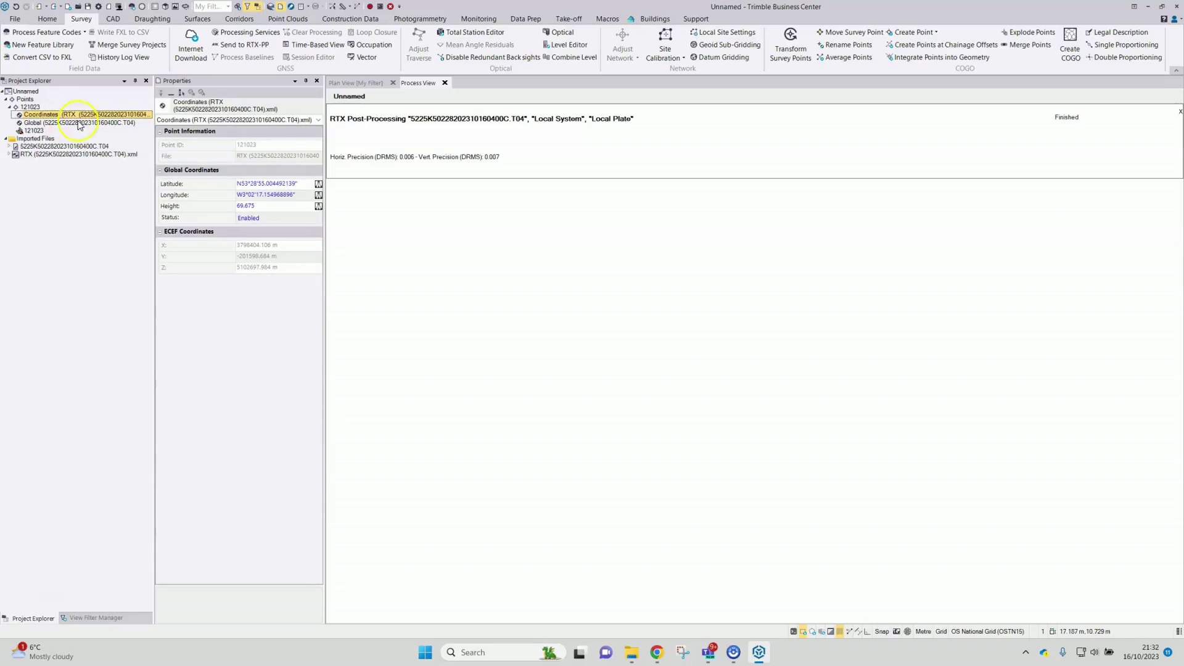
pyautogui.click(102, 122)
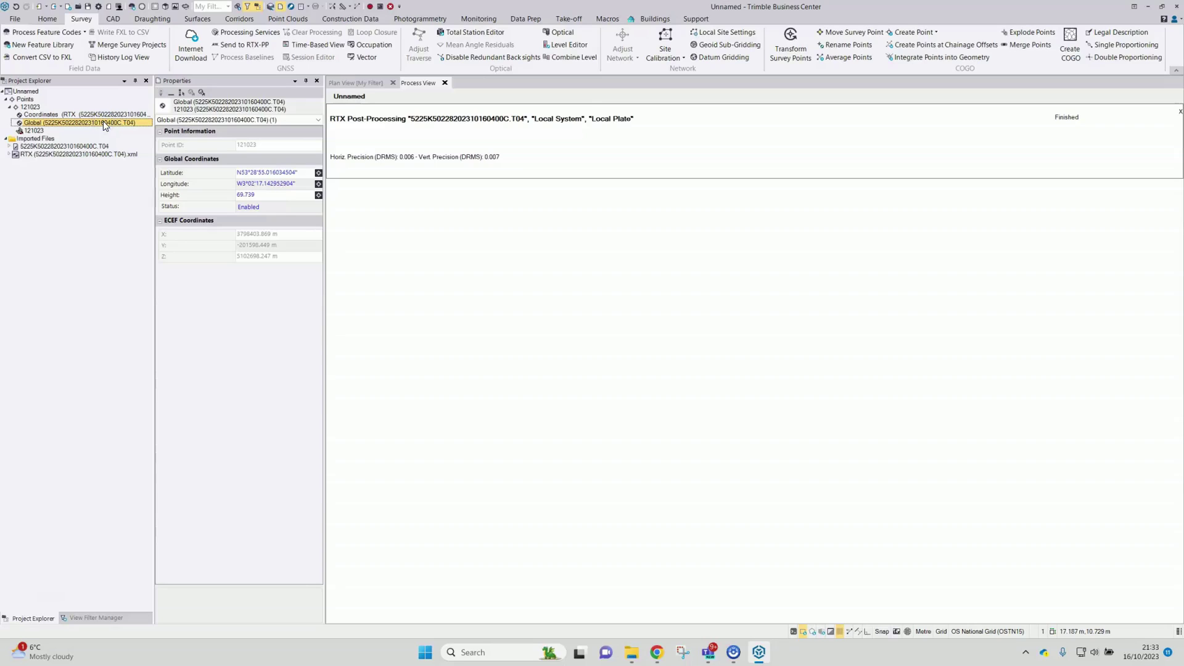
pyautogui.click(76, 115)
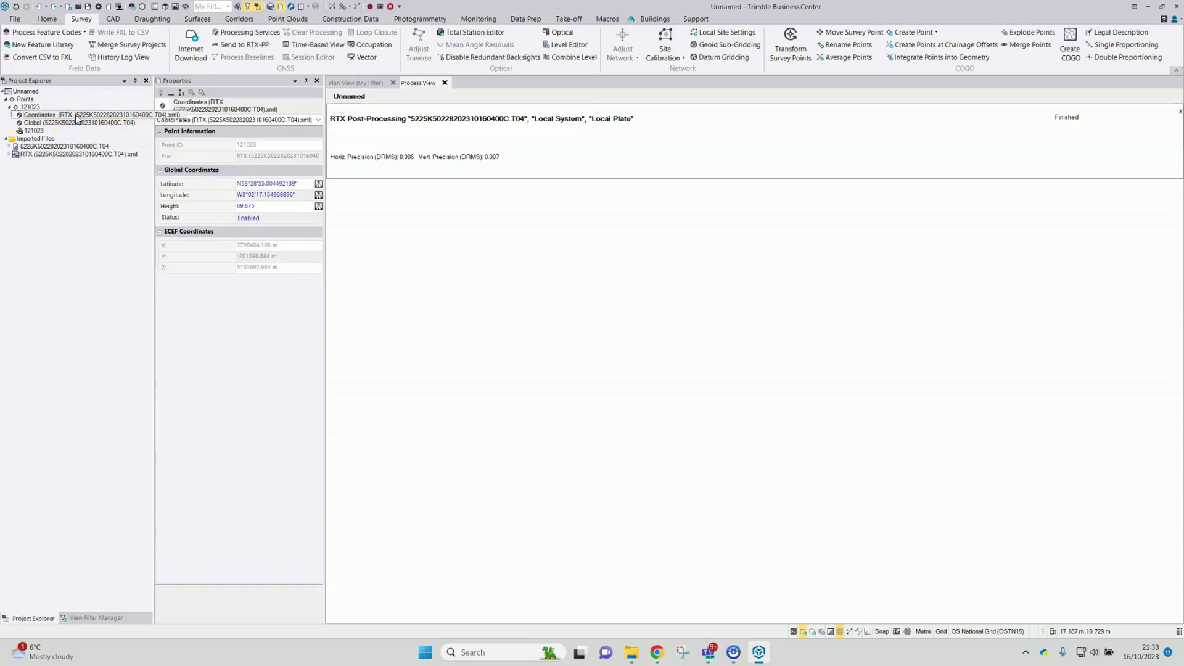
# Set the status of point 121023's original Global coordinate from the T04 file to Disabled and recompute the project
pyautogui.click(90, 123)
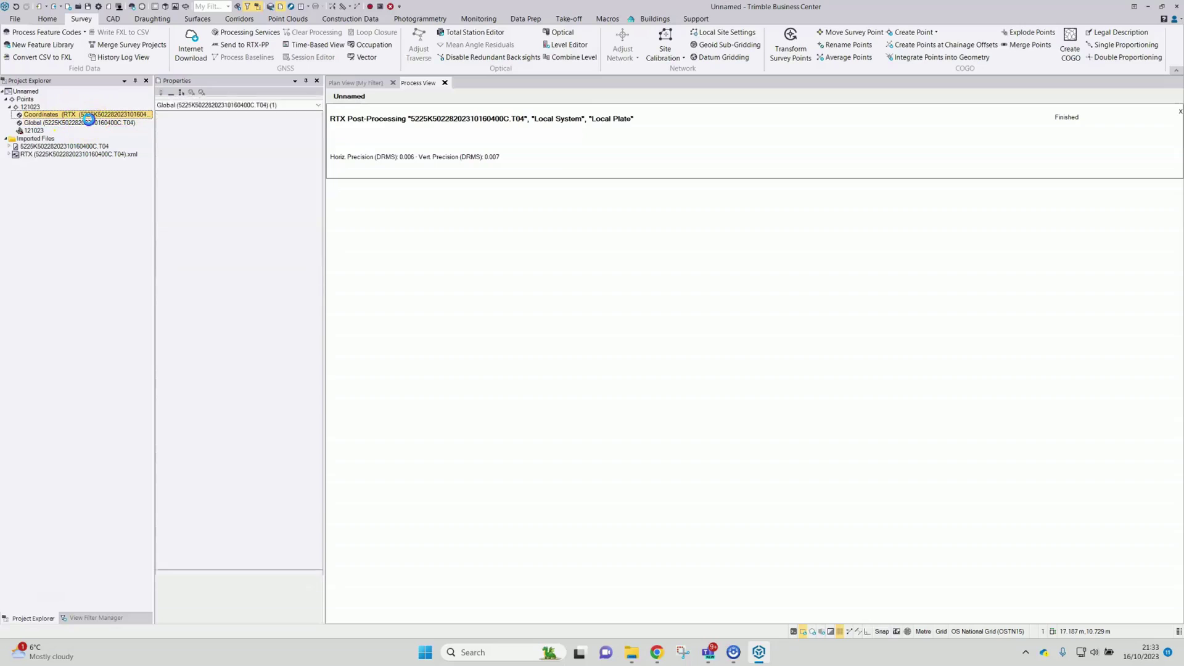
pyautogui.click(250, 207)
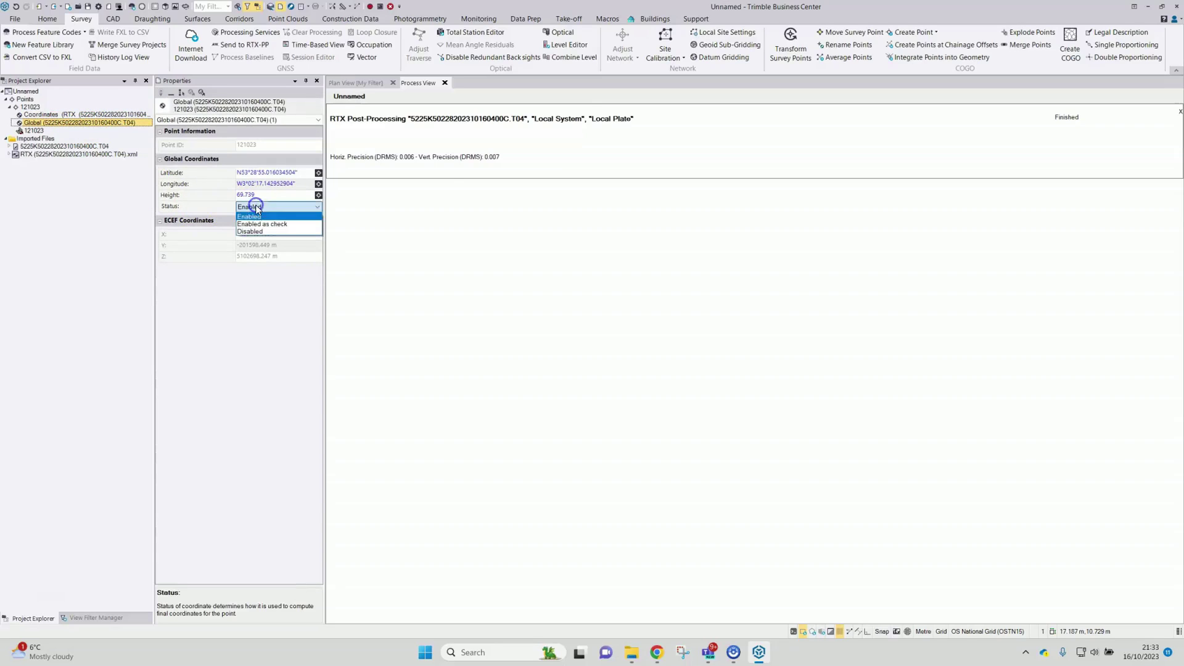
pyautogui.click(258, 232)
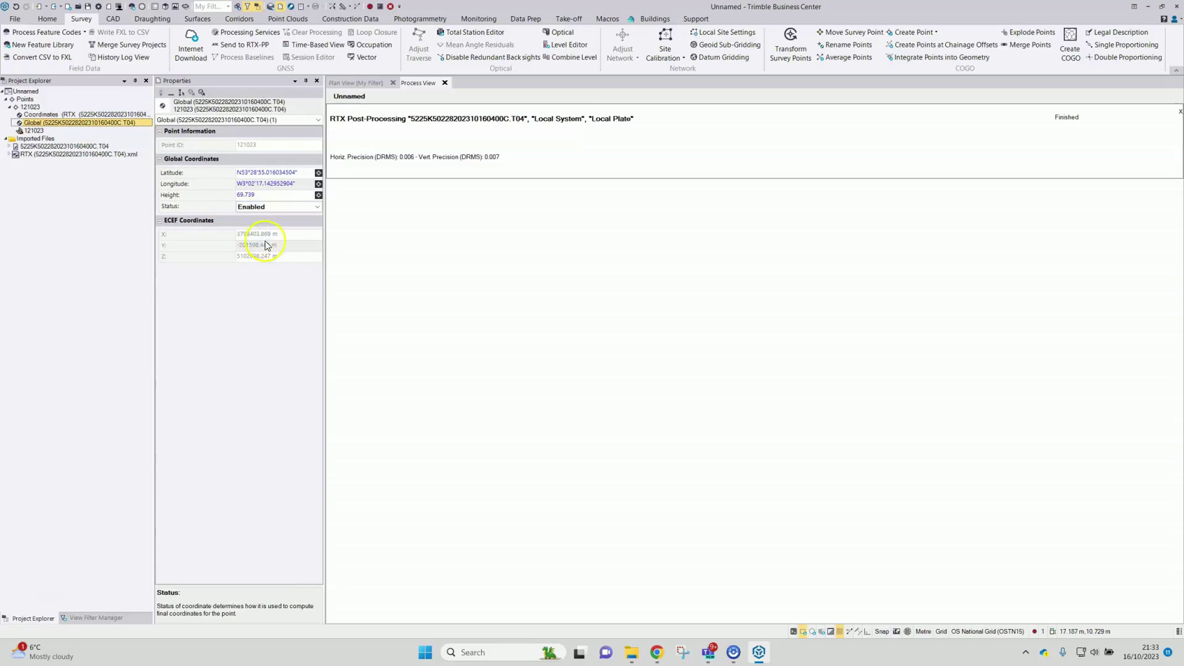
pyautogui.click(257, 207)
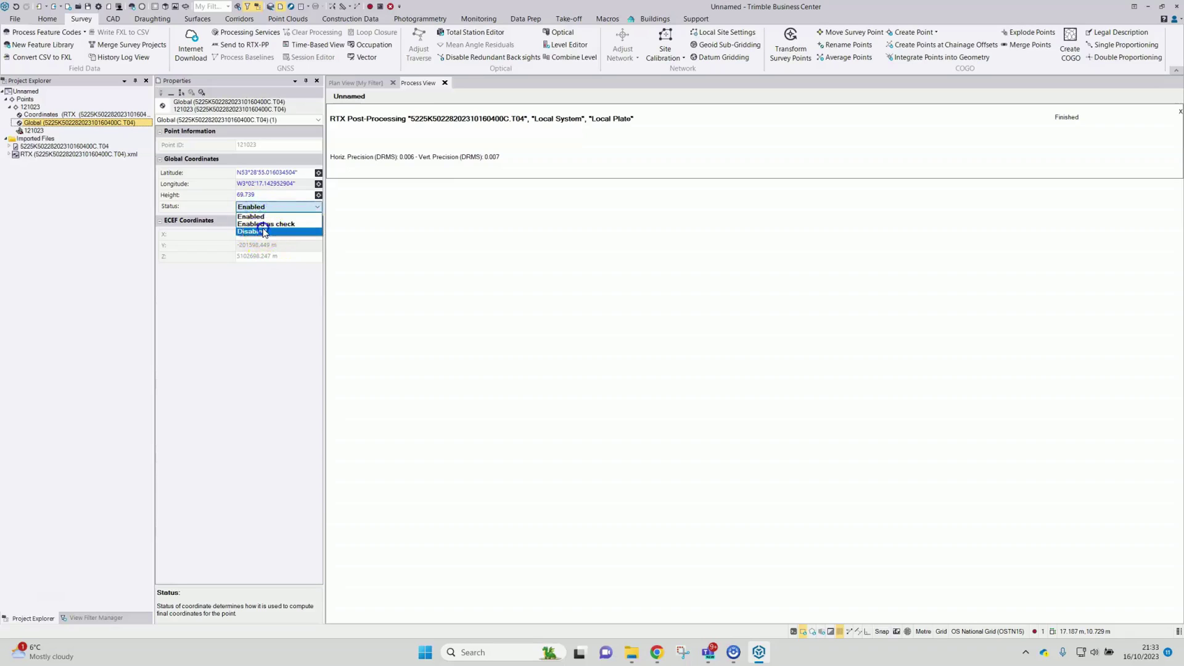
pyautogui.click(264, 233)
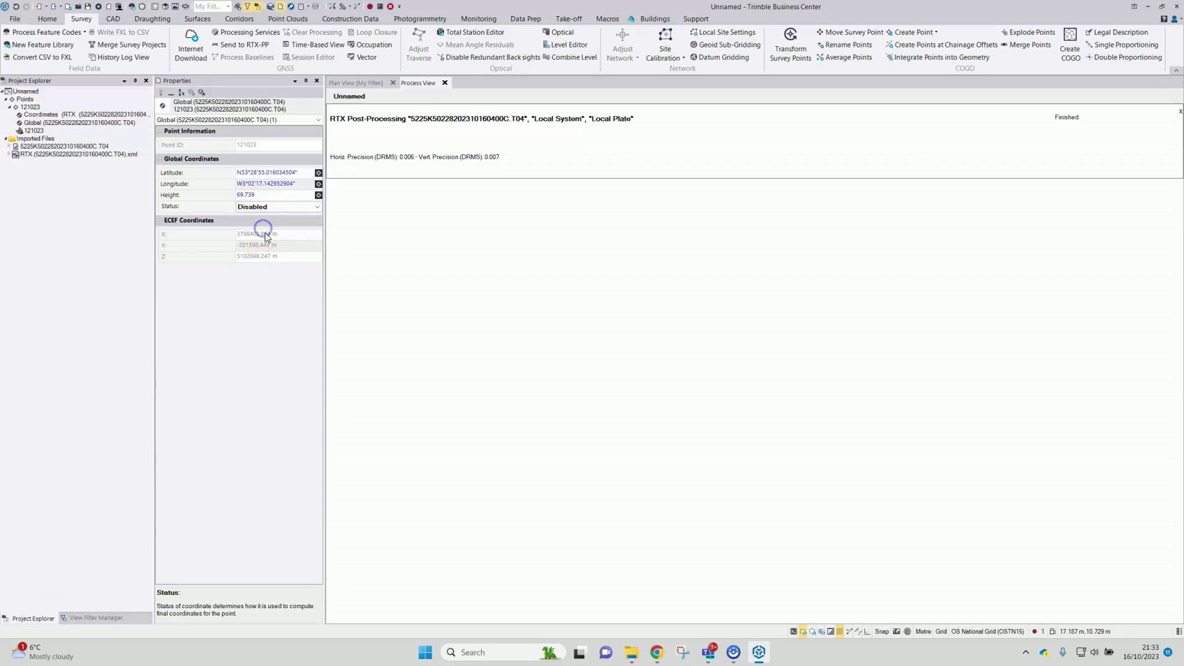
pyautogui.click(1033, 632)
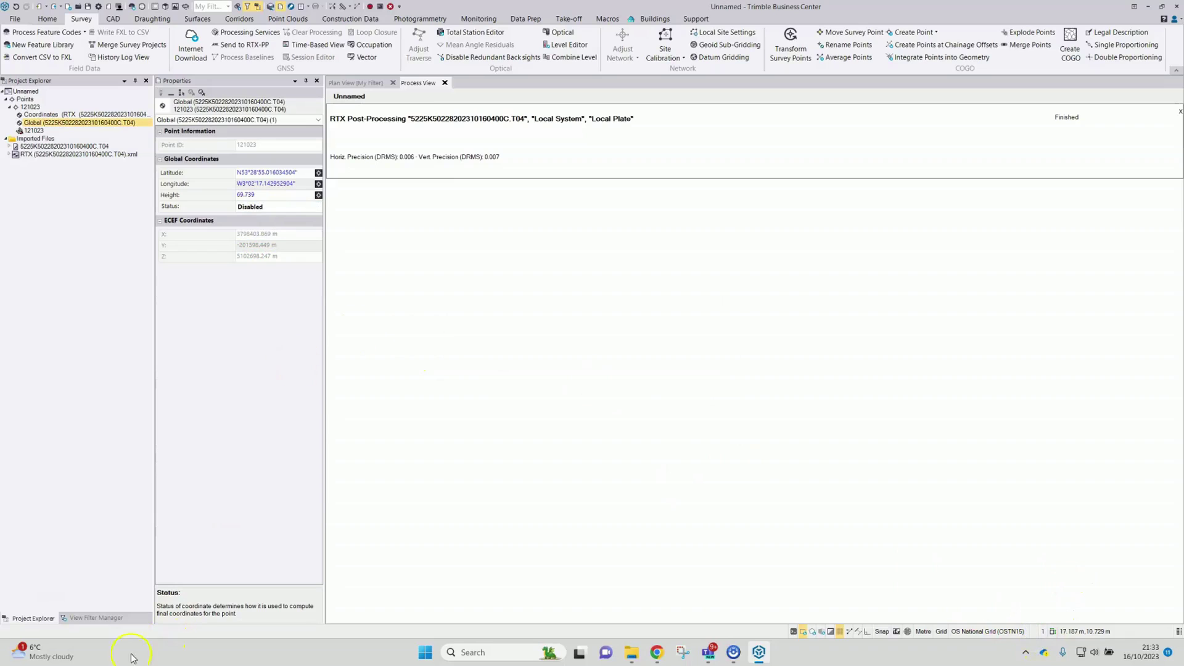
# Show point 121023 in plan and examine the RTX solution file's coordinate count, system name and tectonic plate
pyautogui.click(362, 83)
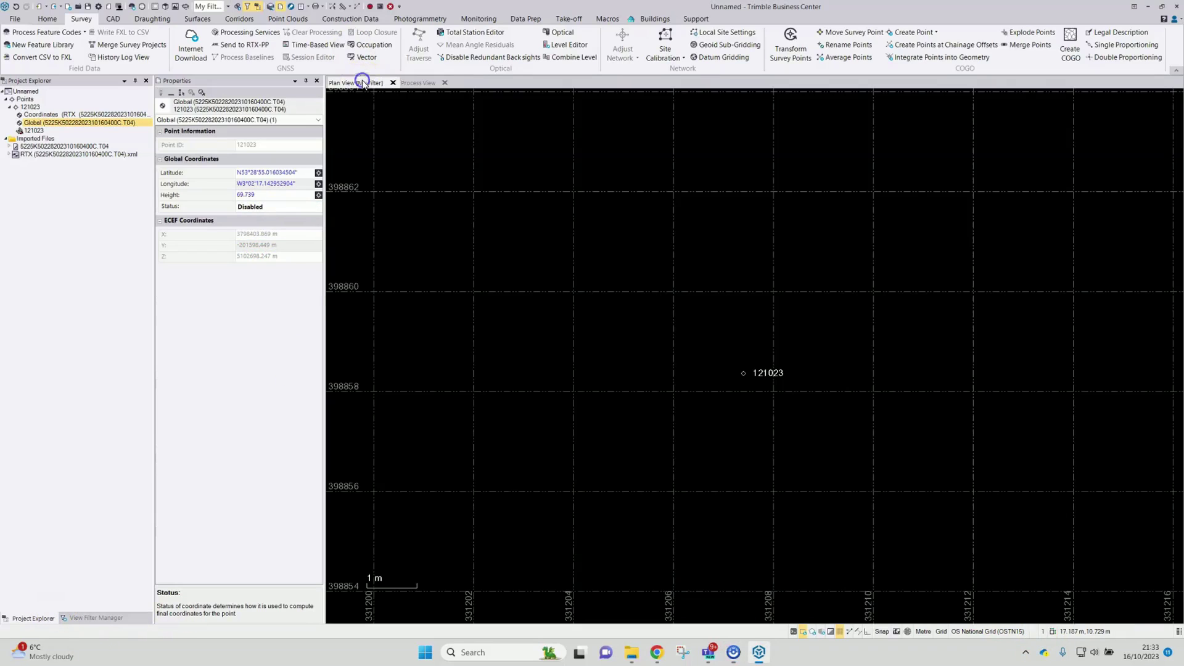
pyautogui.click(103, 159)
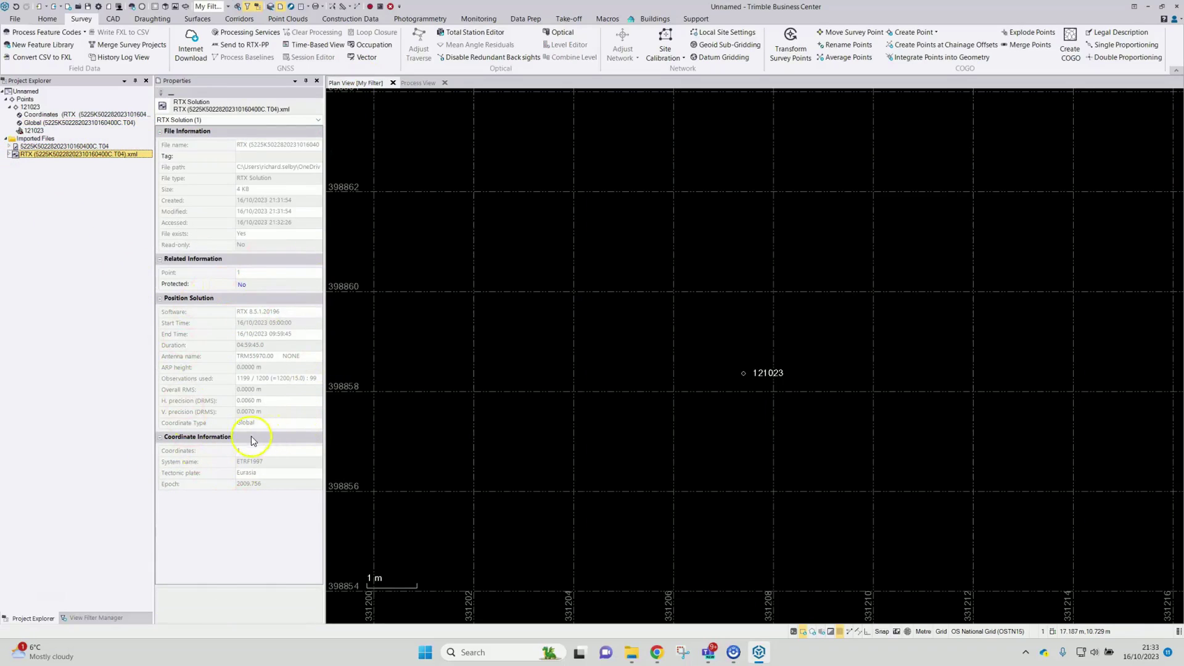
pyautogui.click(225, 454)
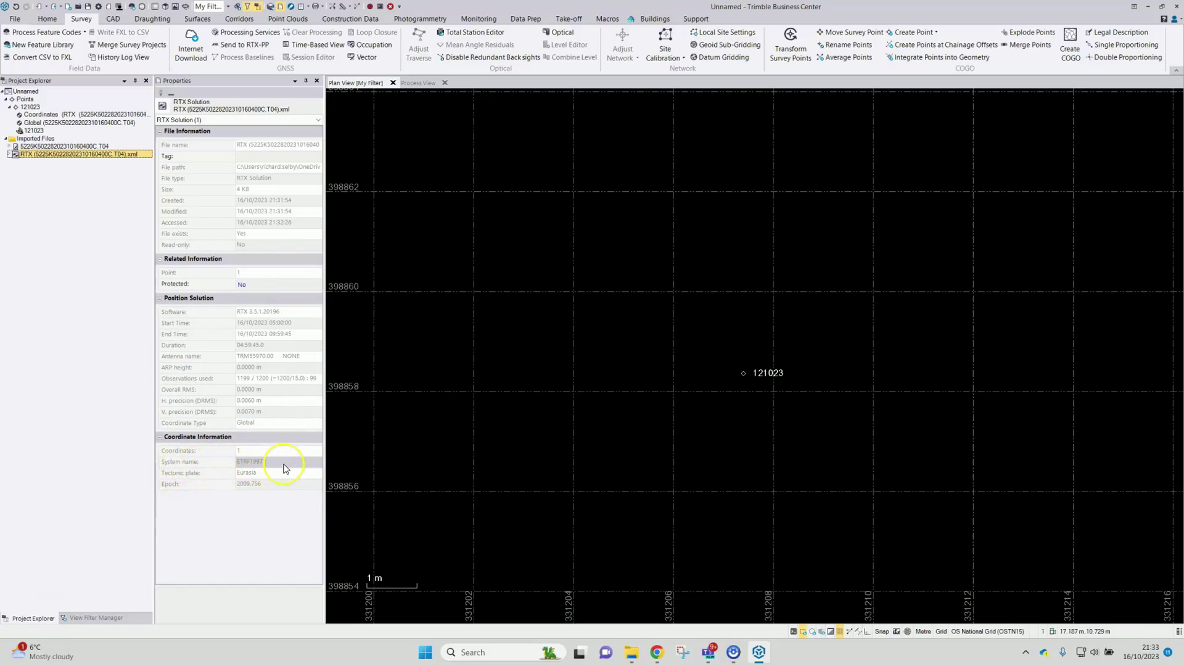
pyautogui.click(176, 476)
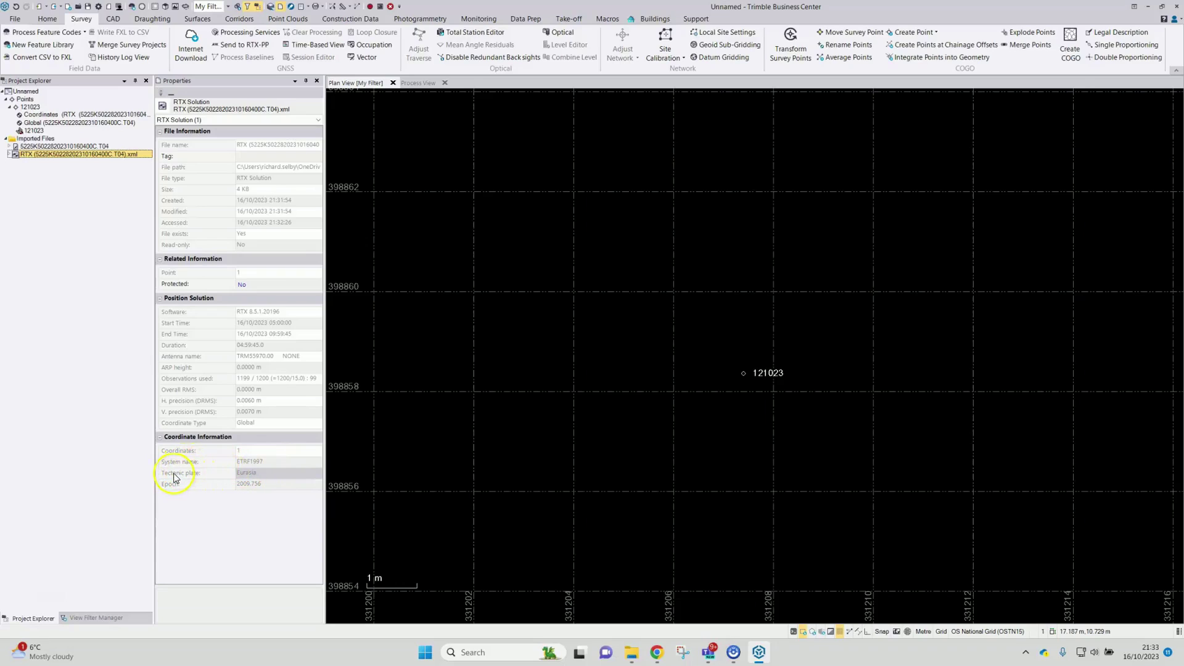
pyautogui.click(265, 478)
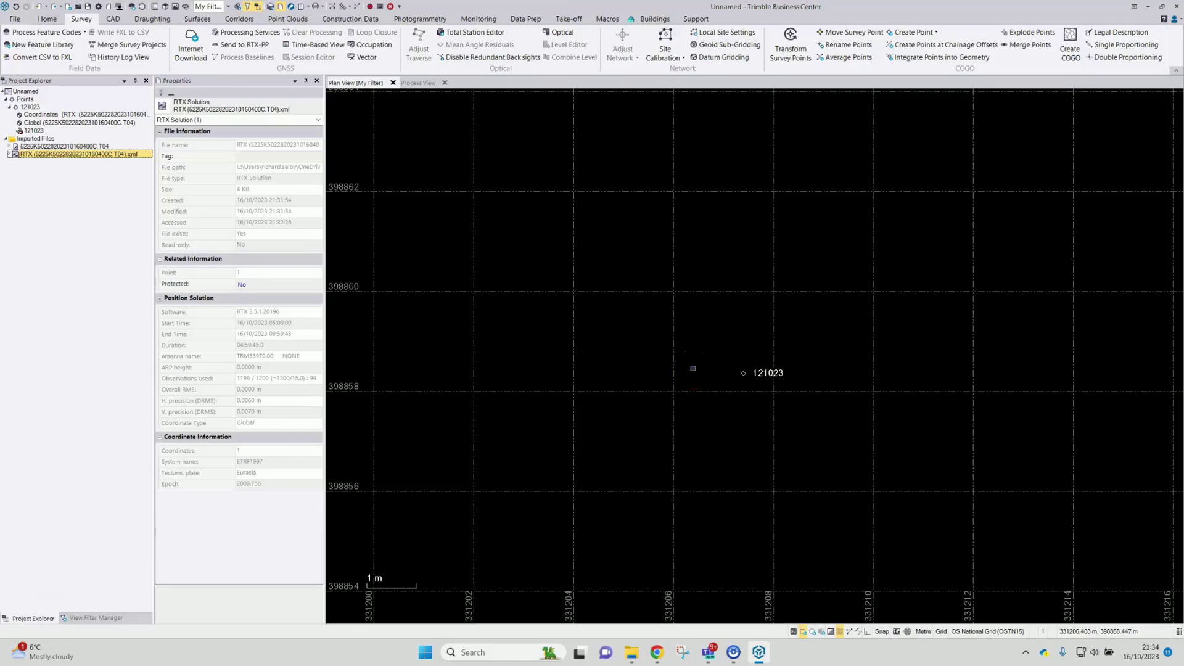
pyautogui.click(694, 365)
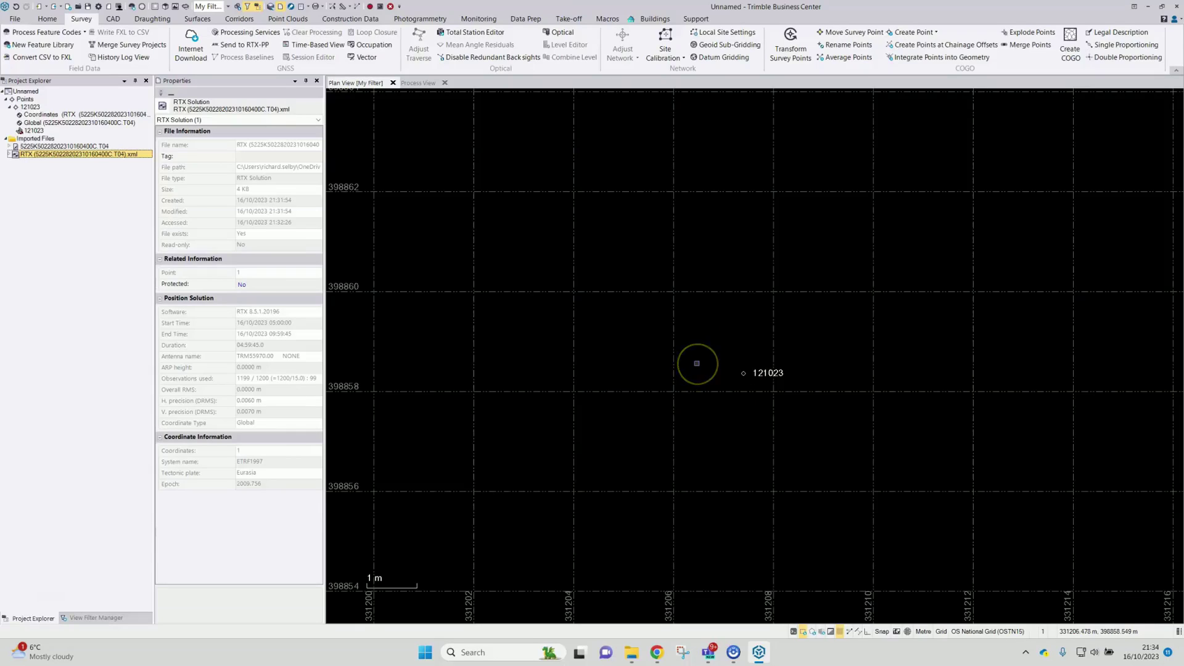
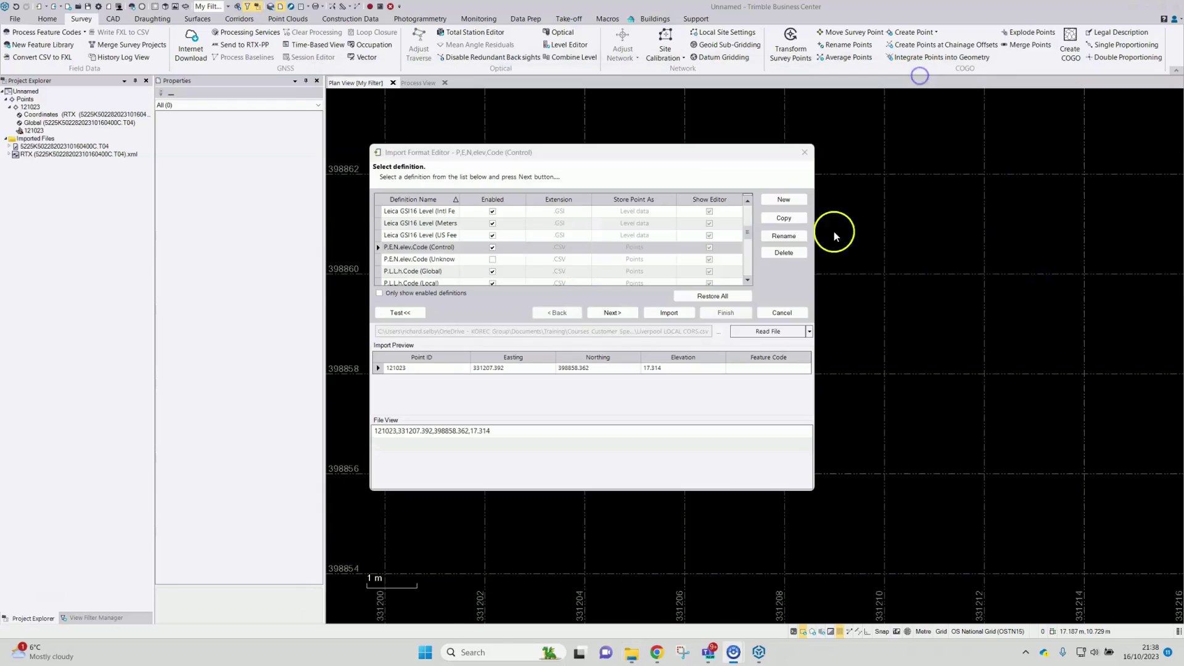
# Import Liverpool LOCAL CORS.csv with the P,E,N,elev,Code (Control) definition, merging its coordinate with the existing point 121023
pyautogui.click(418, 250)
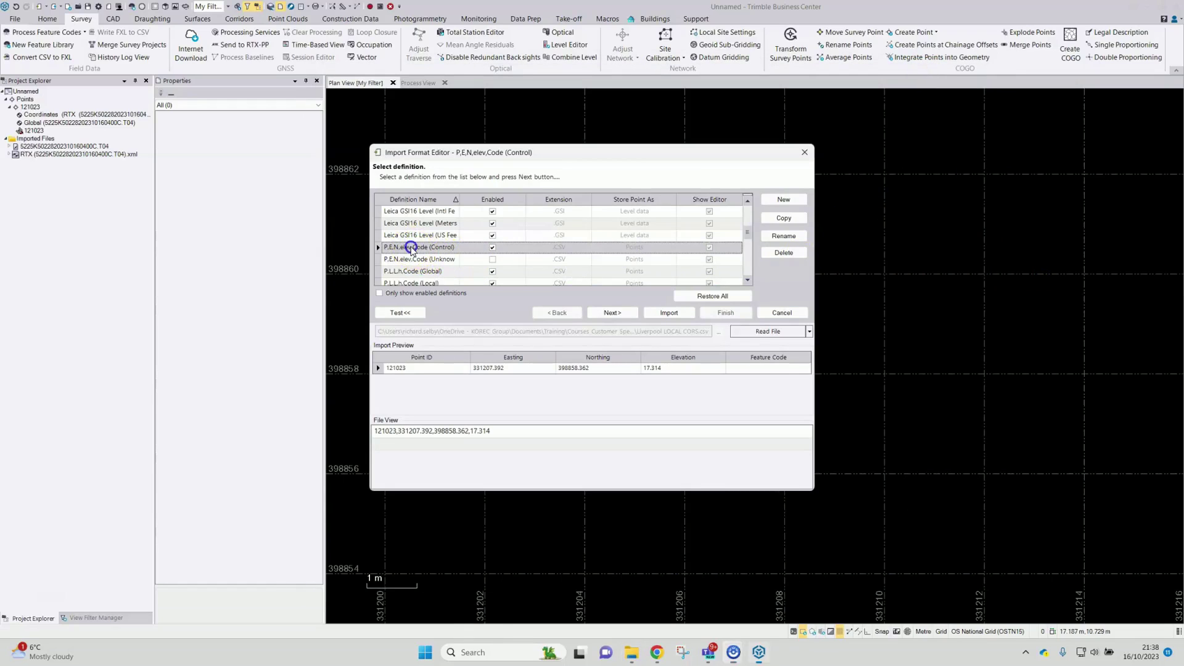
pyautogui.click(687, 318)
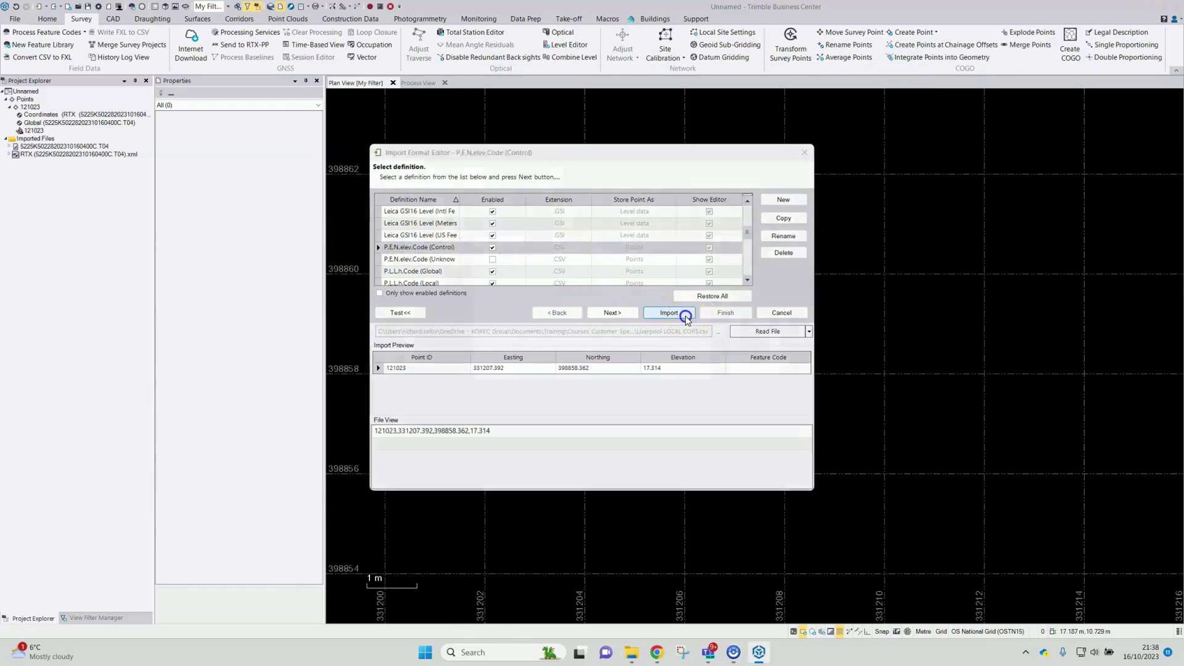
pyautogui.click(396, 216)
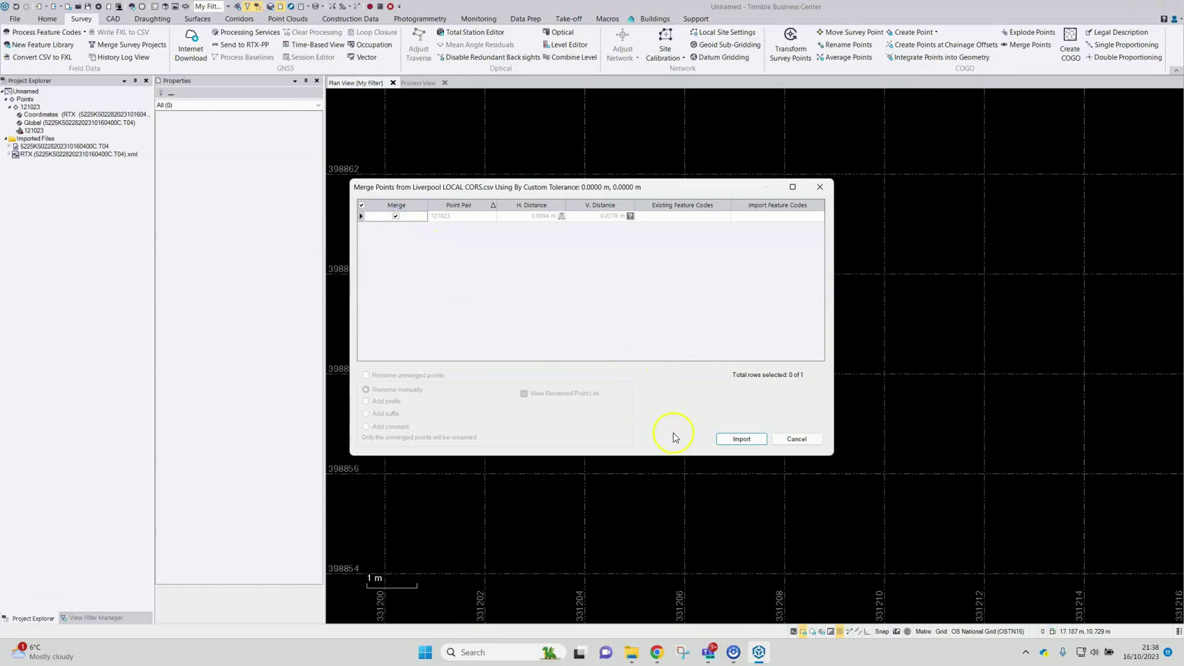
pyautogui.click(735, 441)
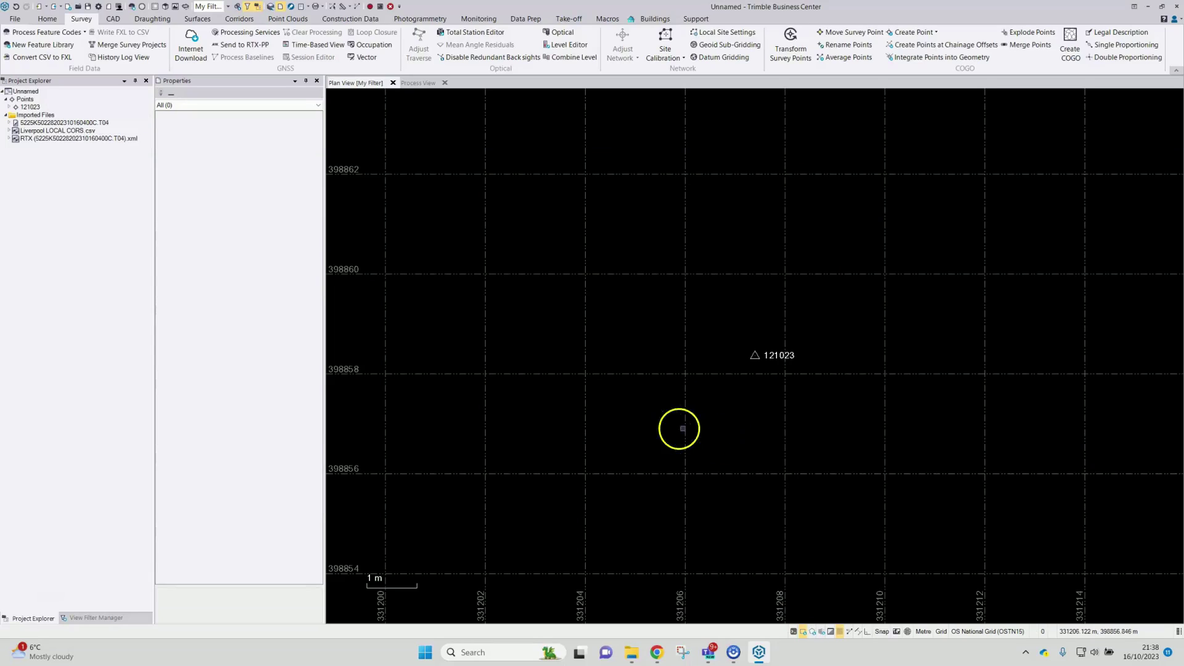
# Generate a Point Derivation Report for point 121023 and compare the local CORS grid coordinates with the RTX coordinates, including elevation
pyautogui.click(9, 107)
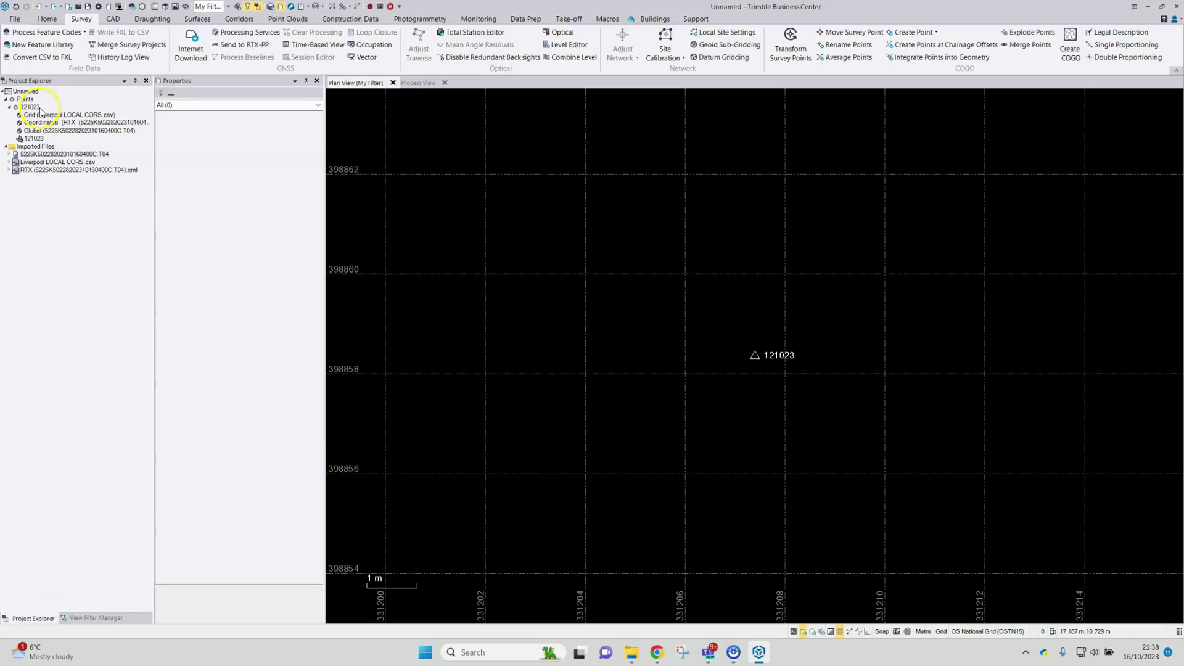
pyautogui.rightClick(38, 108)
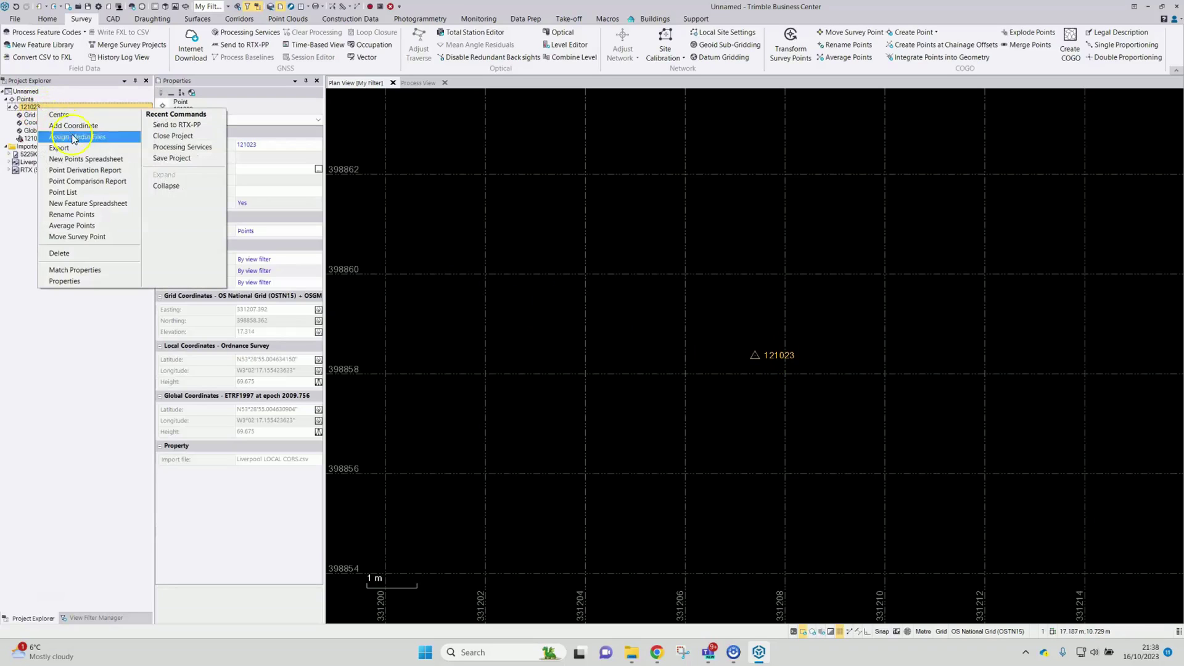
pyautogui.click(96, 170)
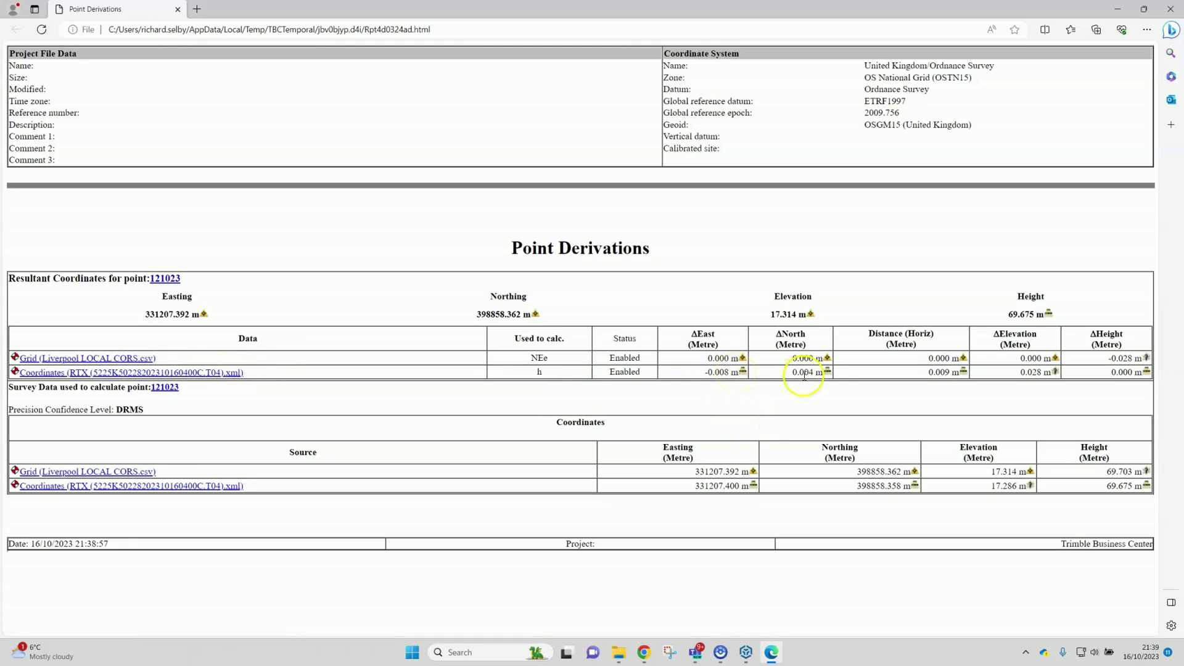
pyautogui.moveTo(1022, 372); pyautogui.dragTo(1052, 372)
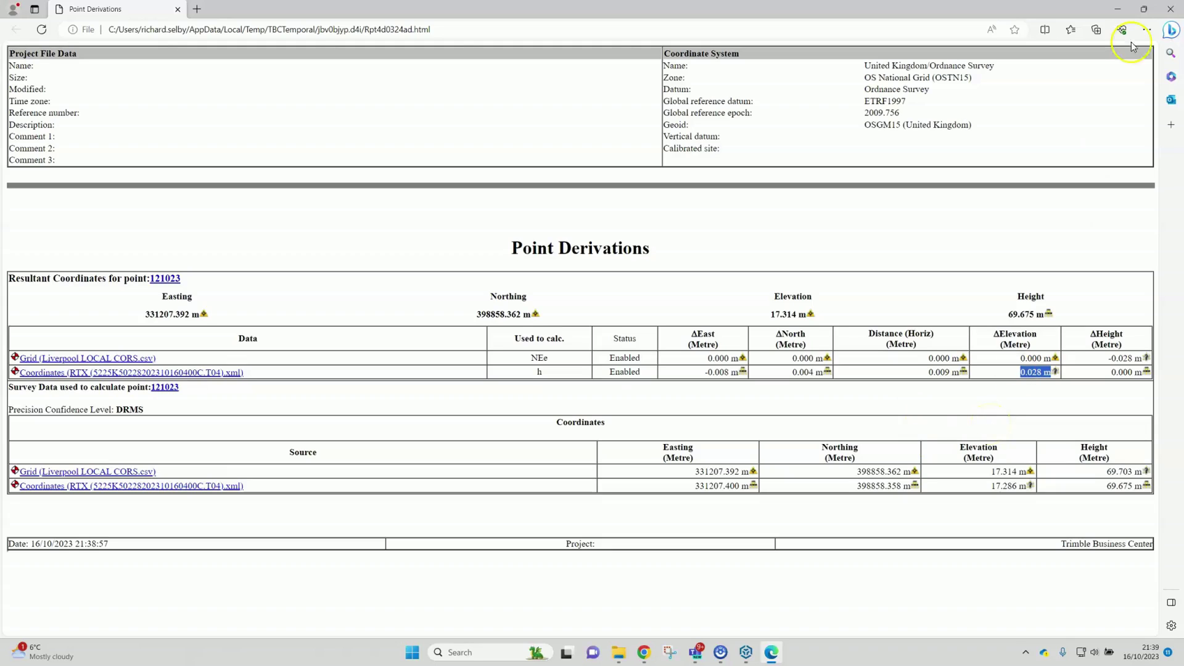
pyautogui.click(1116, 12)
pyautogui.scroll(1, 811, 222)
pyautogui.click(832, 233)
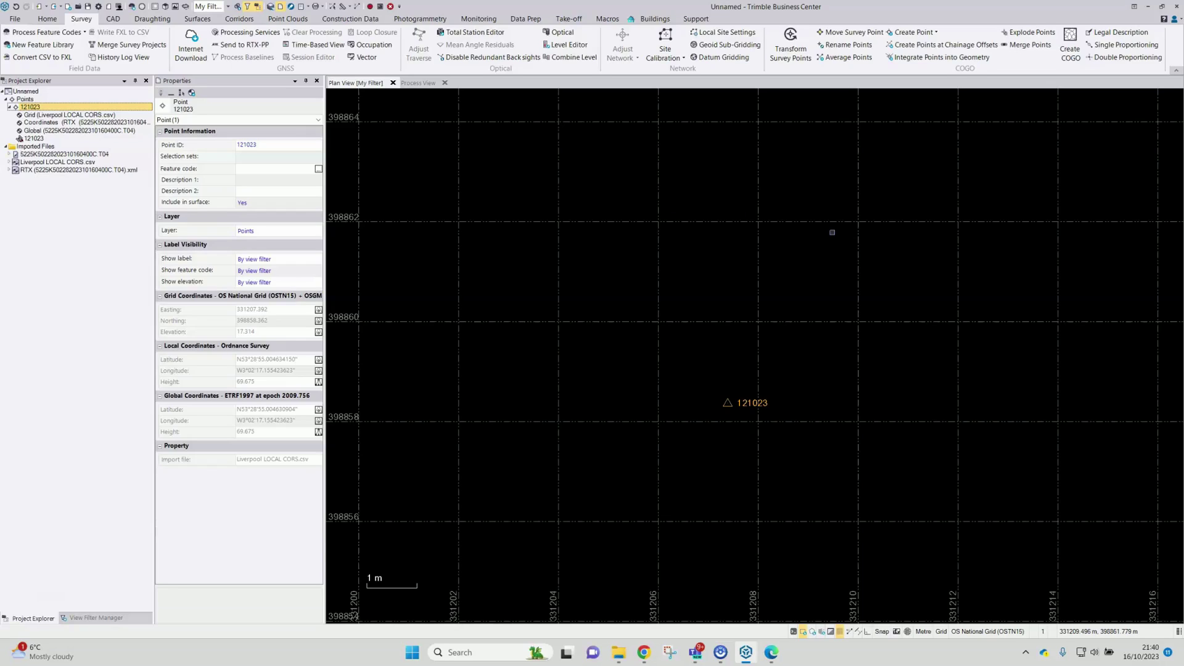
pyautogui.click(876, 232)
# Maximize the Trimble CenterPoint RTX website in the browser and go to its post-processing upload form
pyautogui.moveTo(575, 252); pyautogui.dragTo(592, 87)
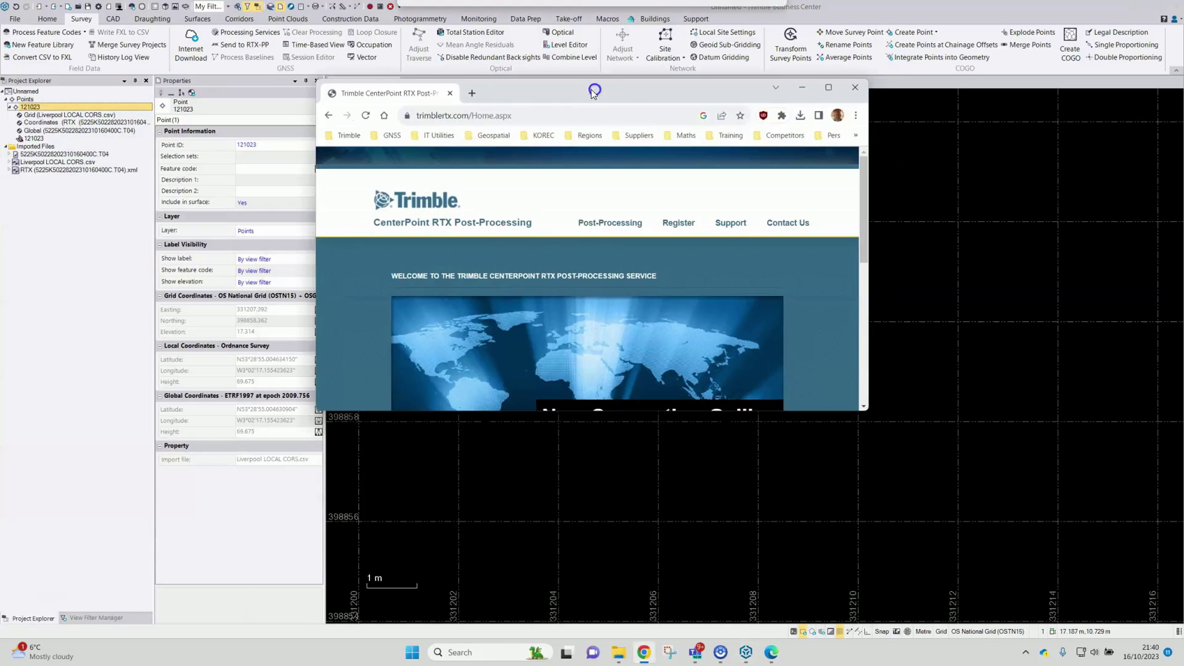
pyautogui.click(830, 88)
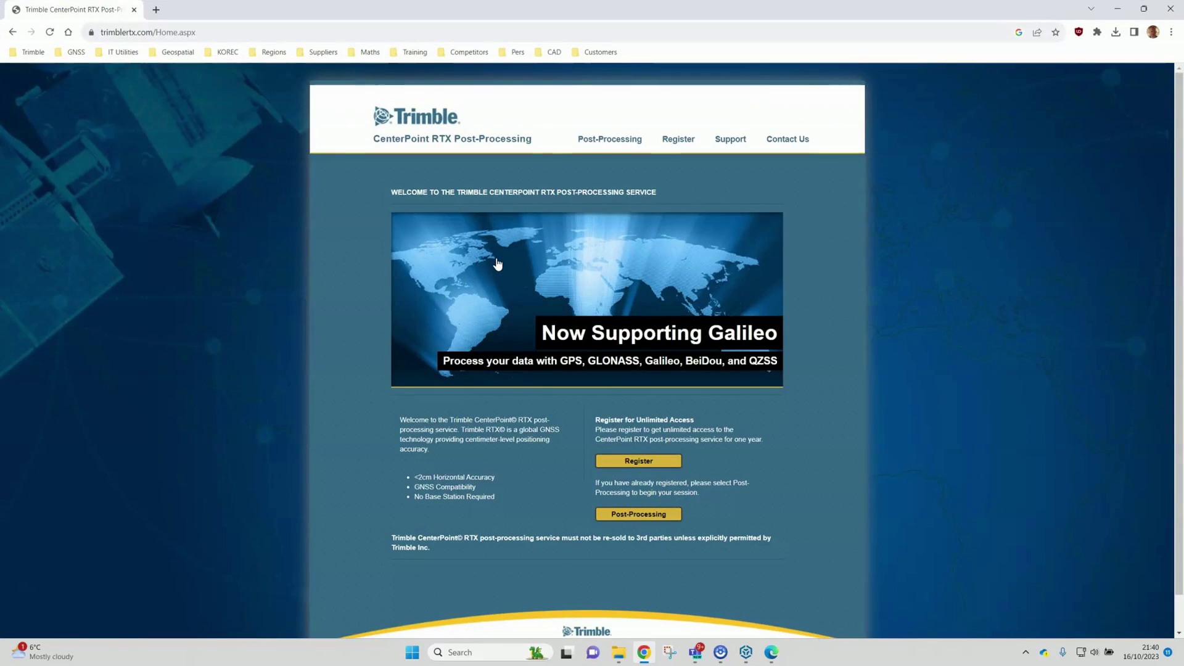
pyautogui.click(517, 252)
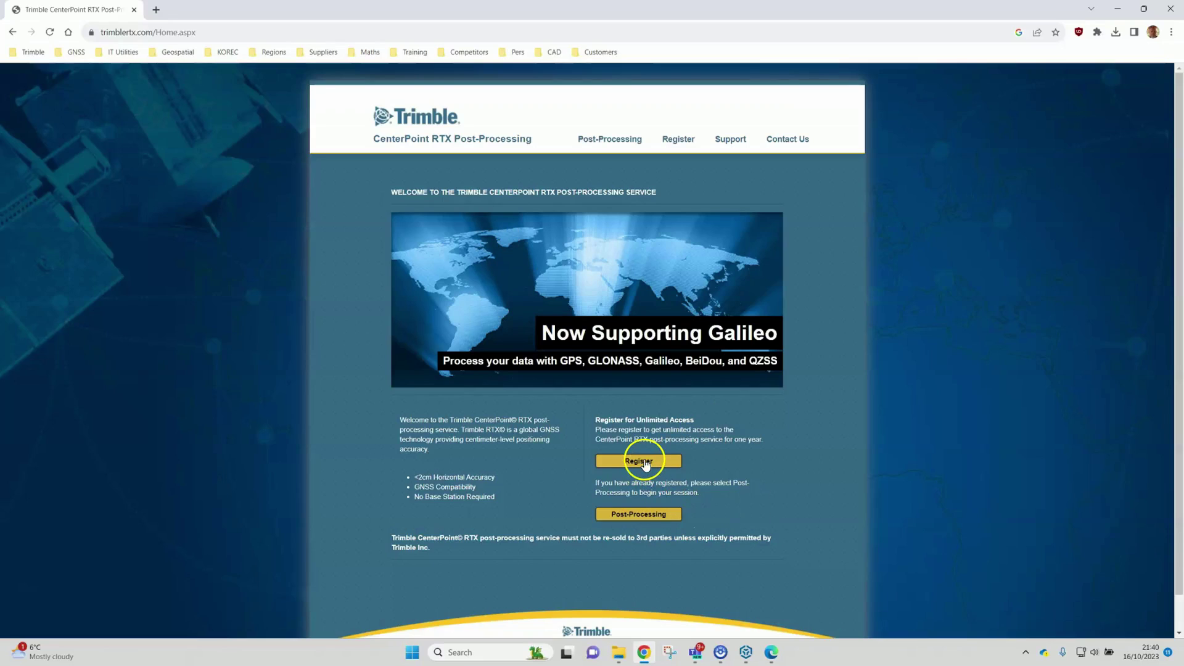
pyautogui.click(642, 515)
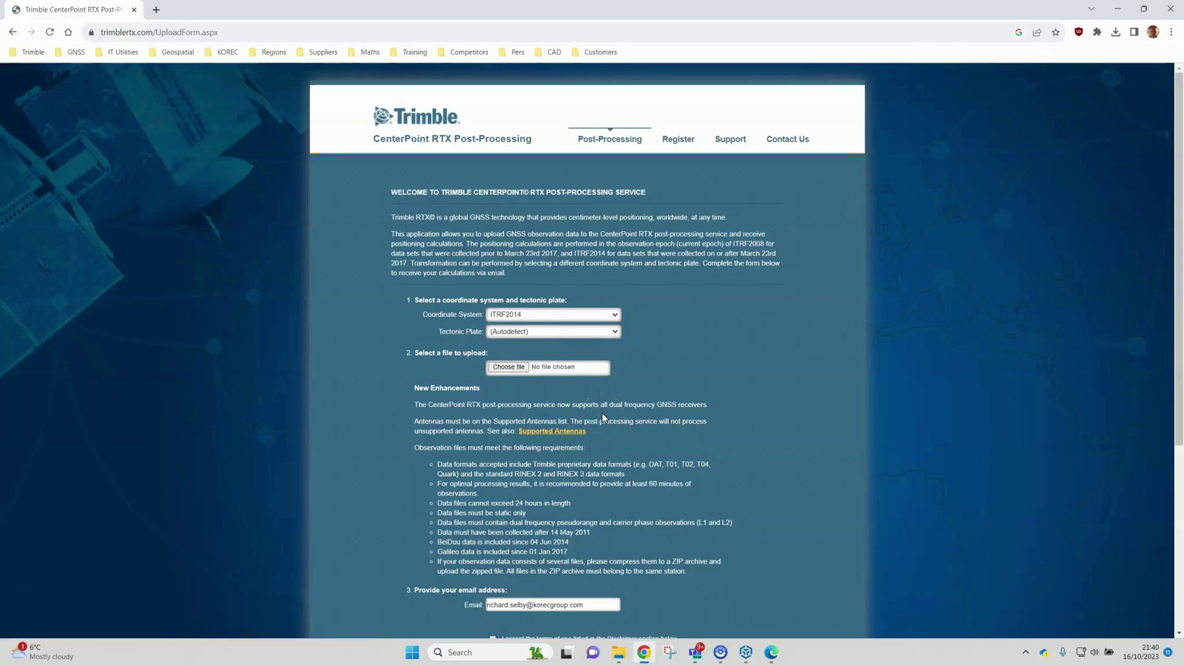
# Set both the coordinate system and the tectonic plate on the upload form to (Autodetect)
pyautogui.click(551, 315)
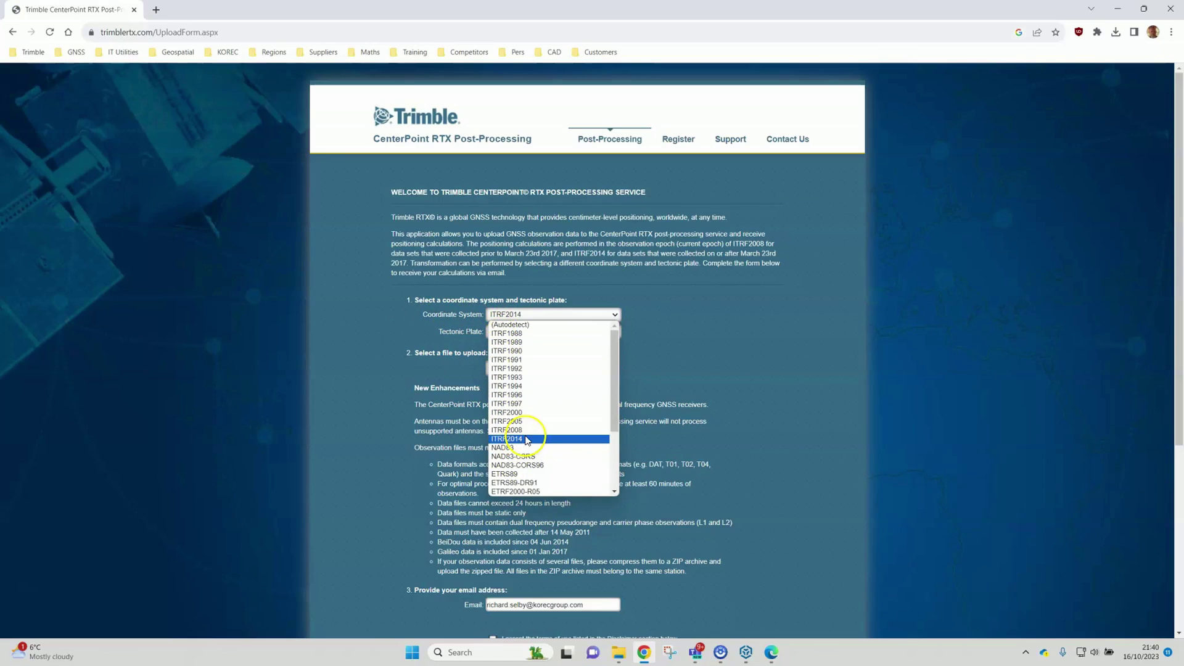
pyautogui.click(525, 324)
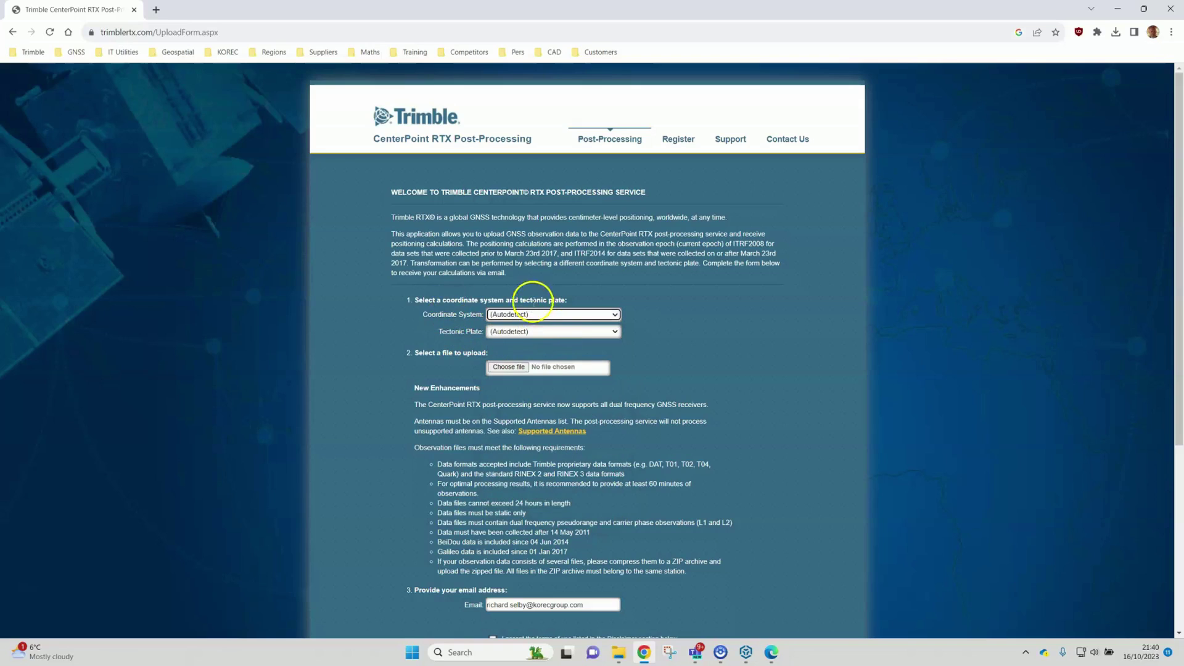
pyautogui.click(517, 332)
pyautogui.click(516, 338)
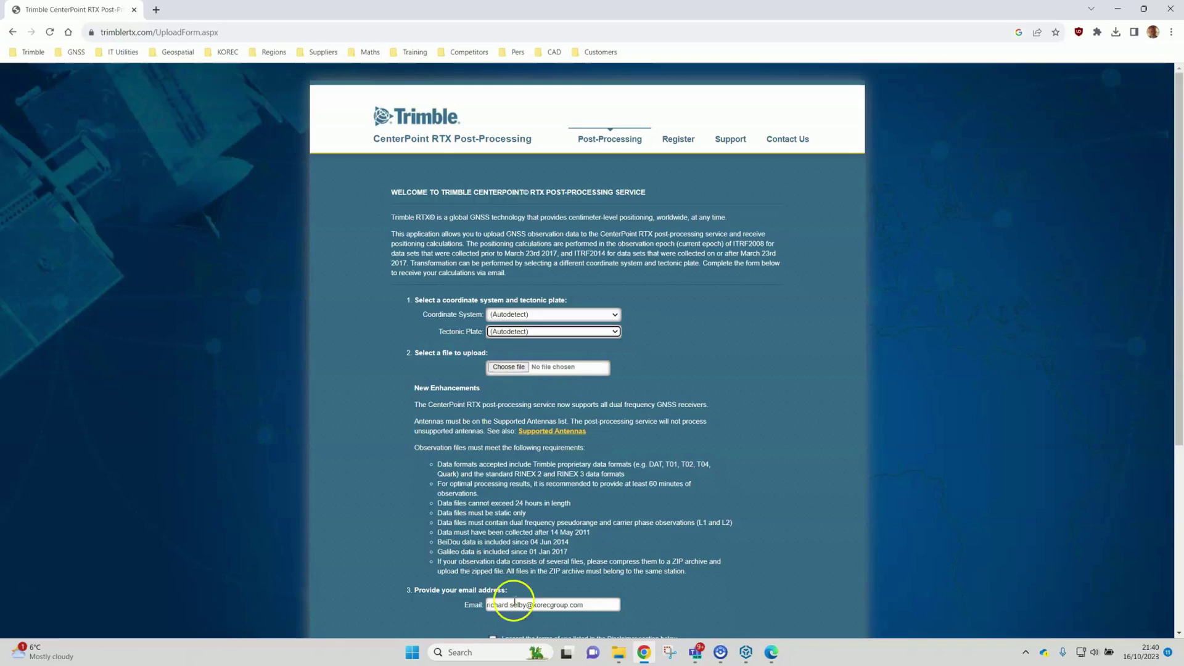
# Review the form's email field and observation file requirements, and return to Trimble Business Center
pyautogui.click(591, 604)
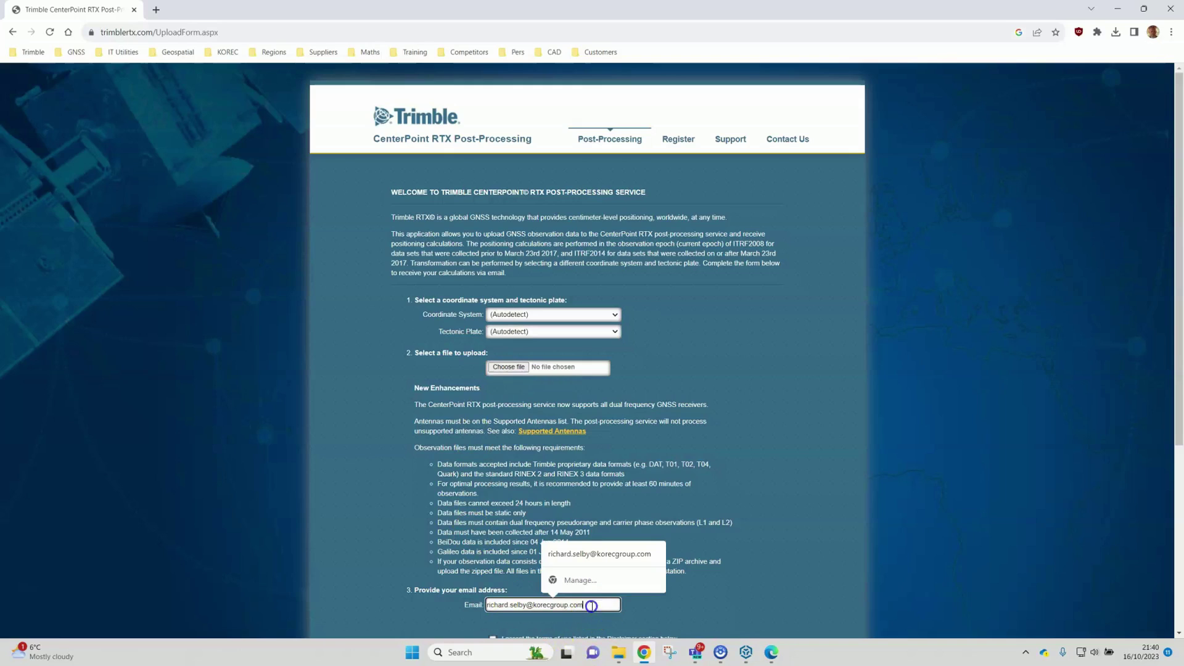
pyautogui.click(513, 487)
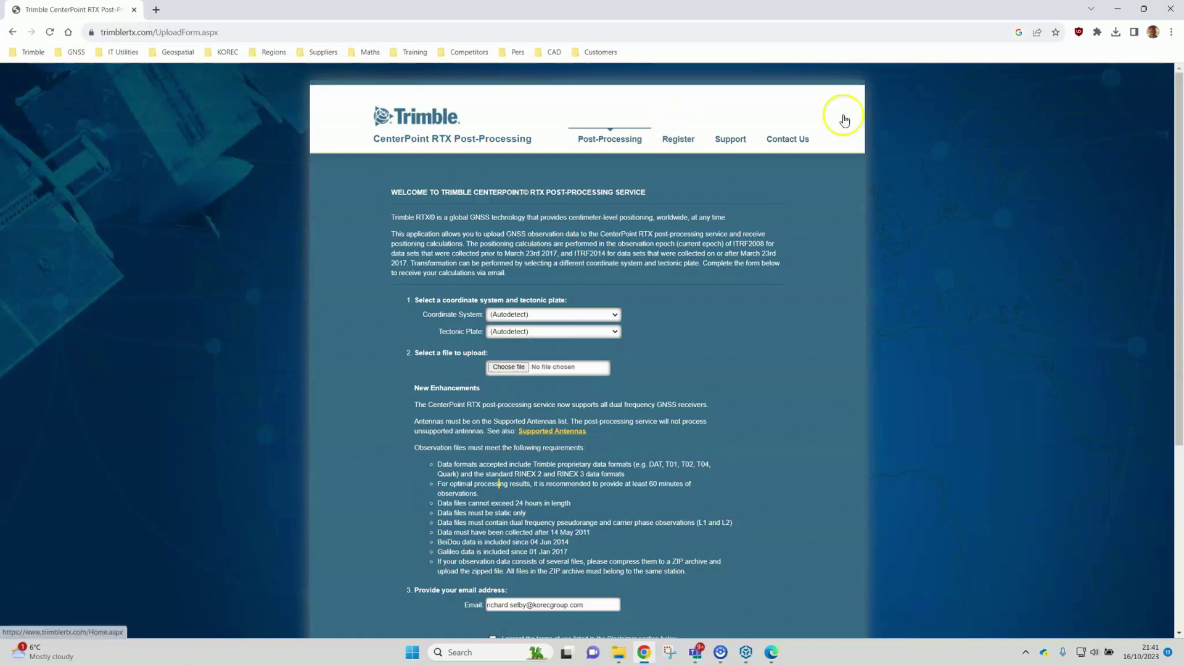
pyautogui.click(1118, 9)
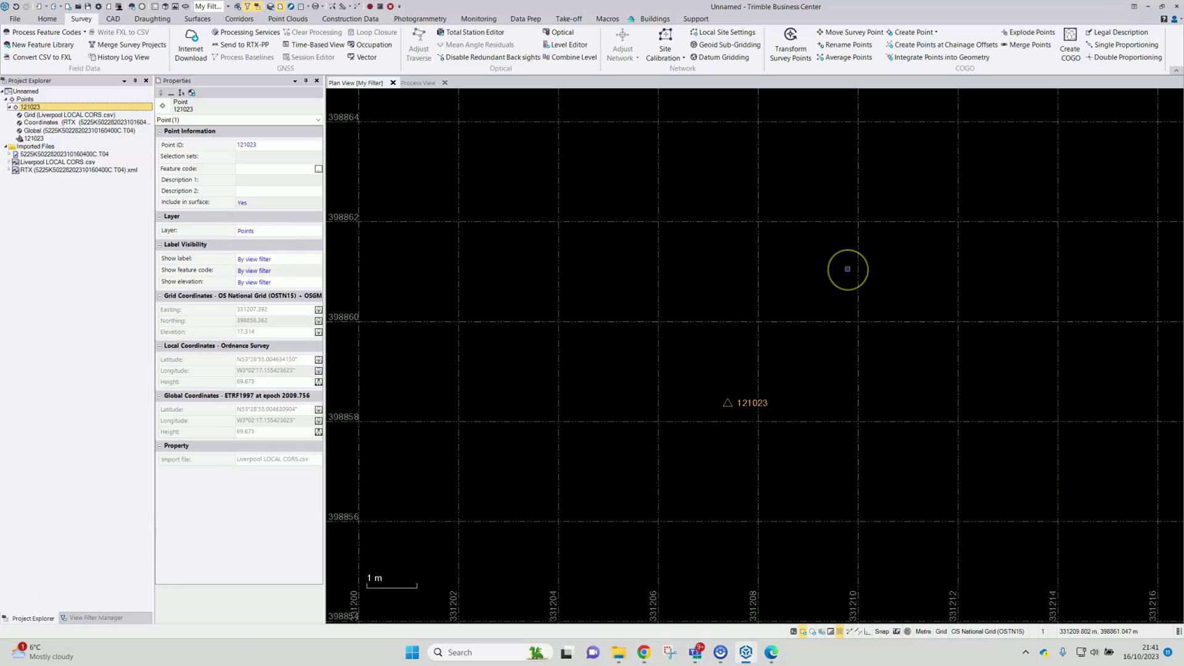